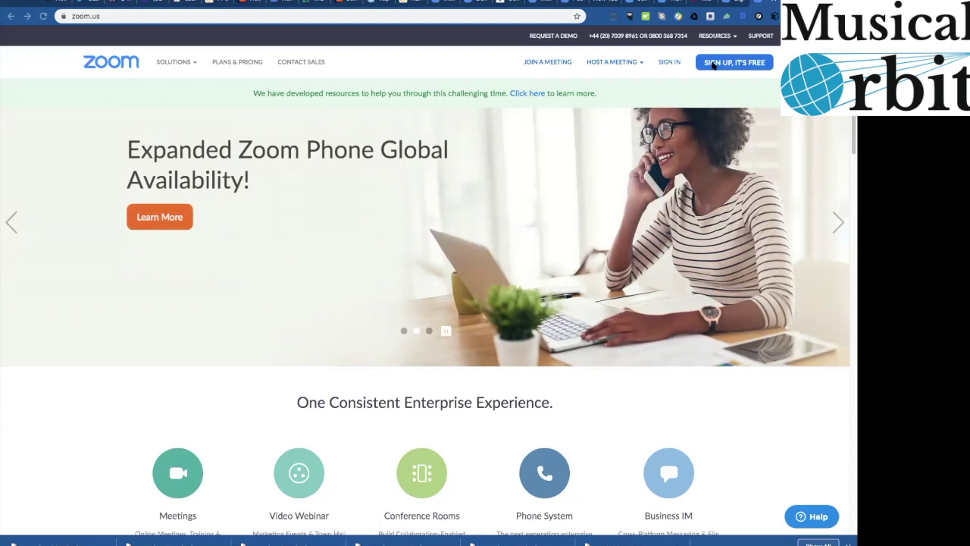
- Go from the sign-up page to the account profile and open the account's meeting settings
click(712, 65)
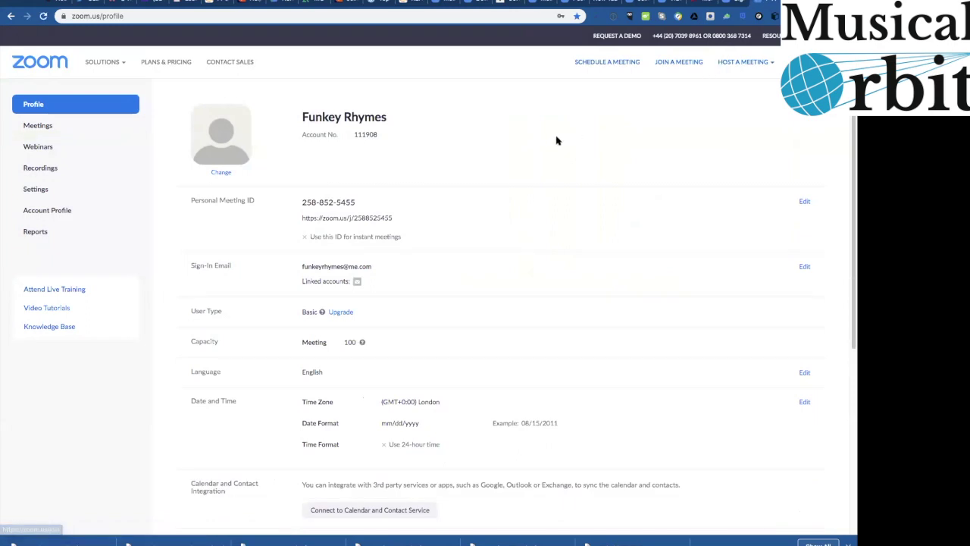
scroll(548, 140, down, 3)
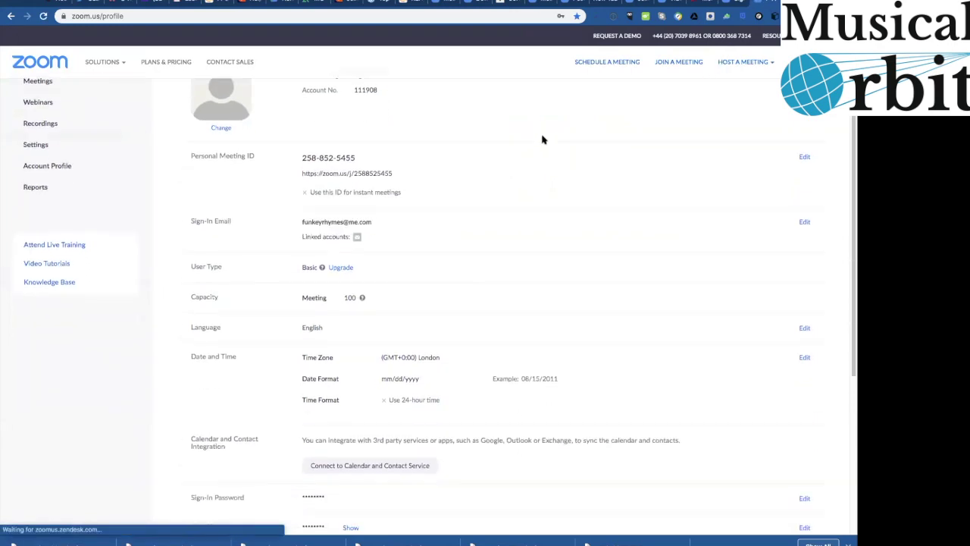
scroll(542, 139, up, 2)
scroll(542, 139, up, 1)
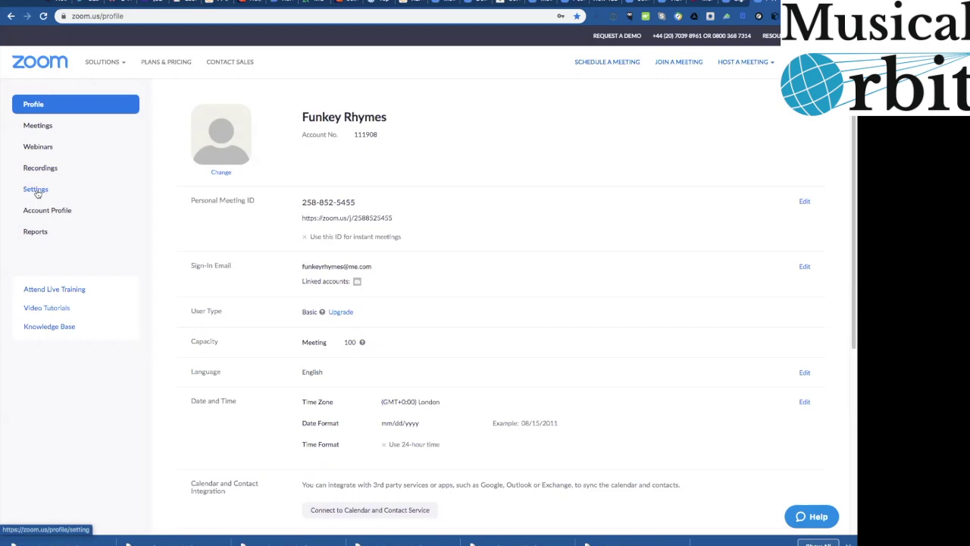
click(36, 190)
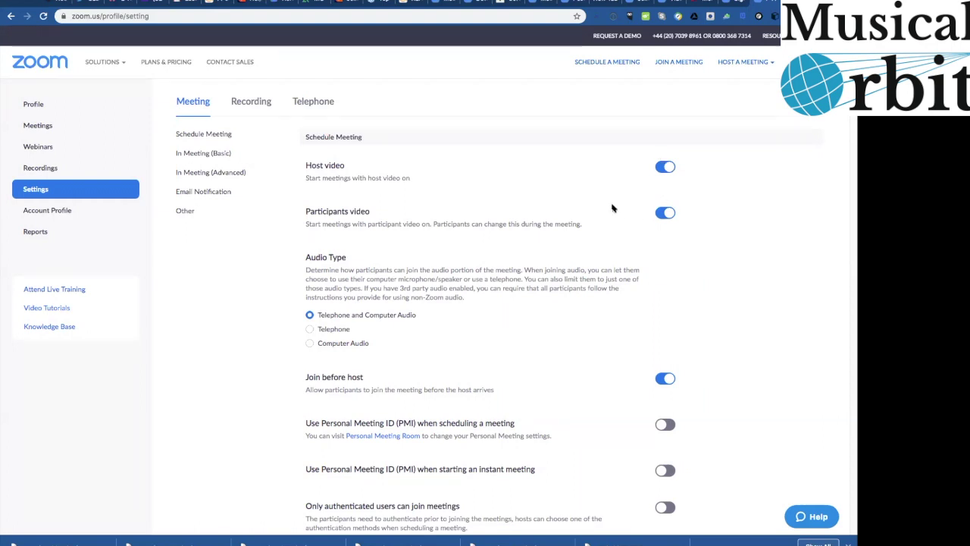
- Set the meeting audio type to Computer Audio and save the change
scroll(613, 209, down, 1)
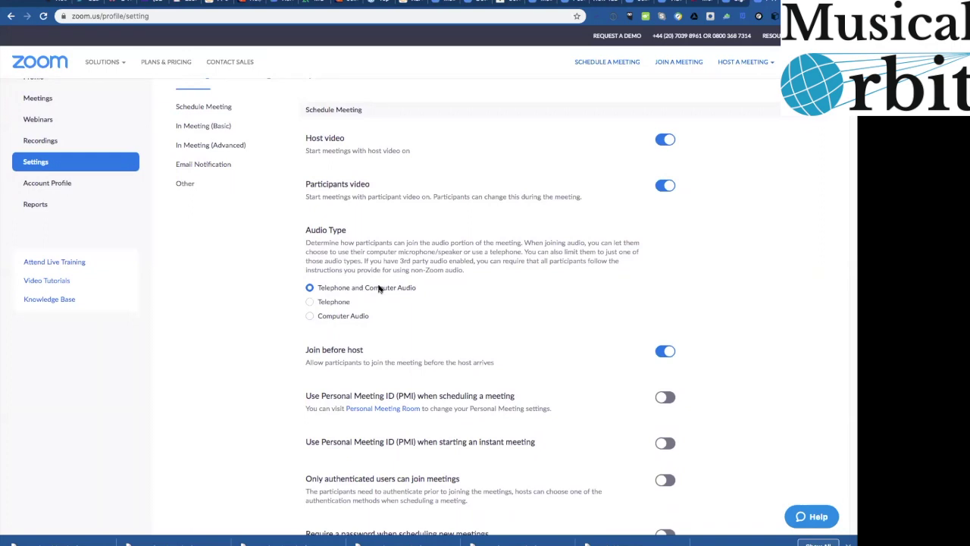
click(310, 317)
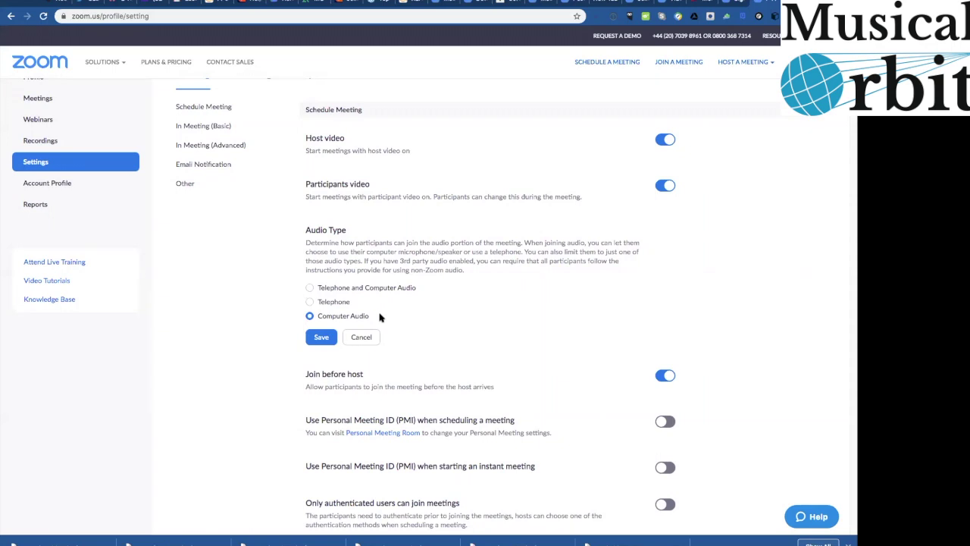
click(321, 336)
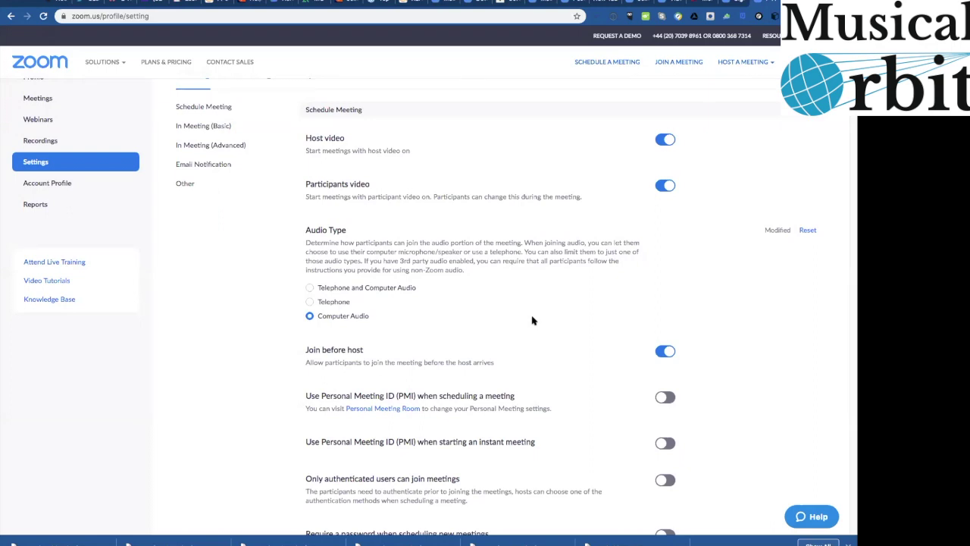
- Try enabling Mute participants upon entry in the Schedule Meeting settings, and switch it back off
scroll(532, 320, down, 1)
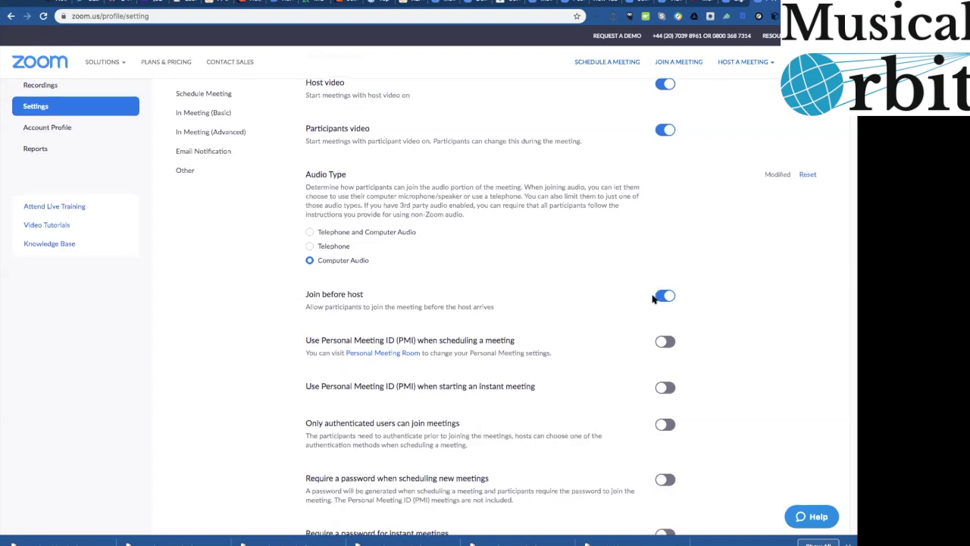
scroll(656, 300, down, 2)
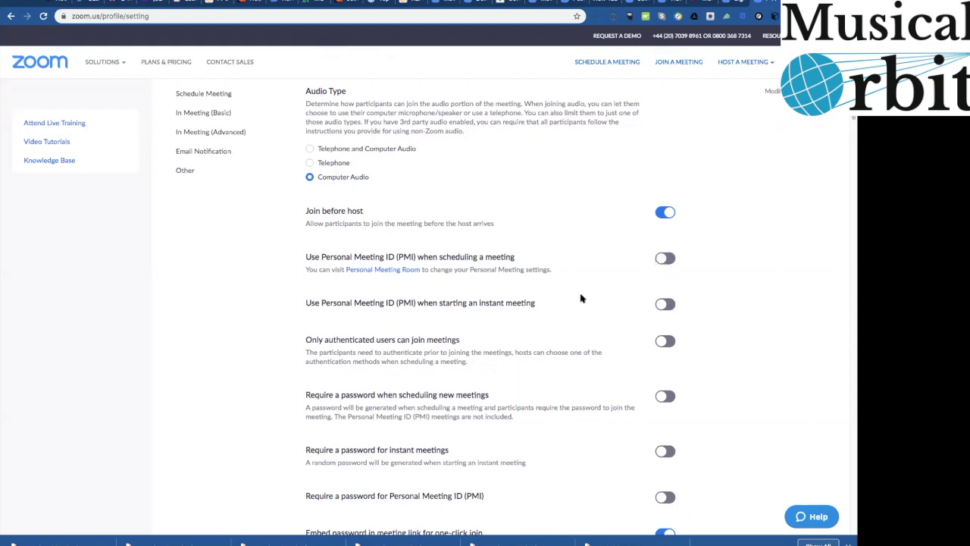
scroll(576, 299, down, 3)
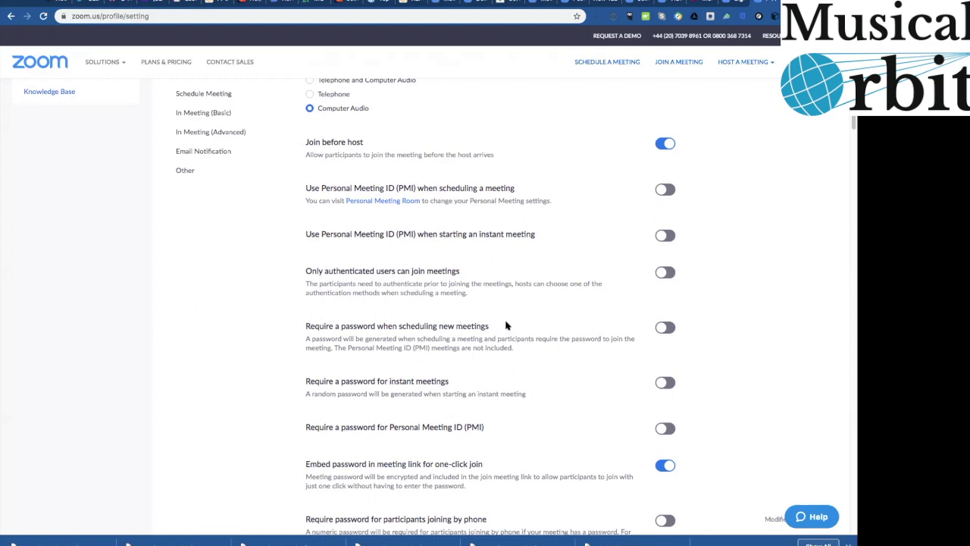
scroll(506, 326, down, 5)
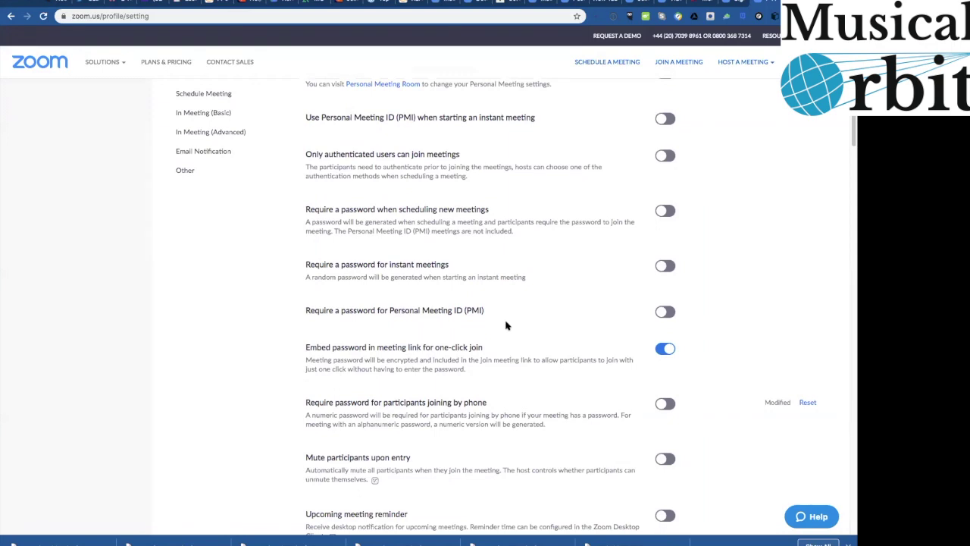
scroll(506, 326, down, 1)
scroll(506, 326, down, 1)
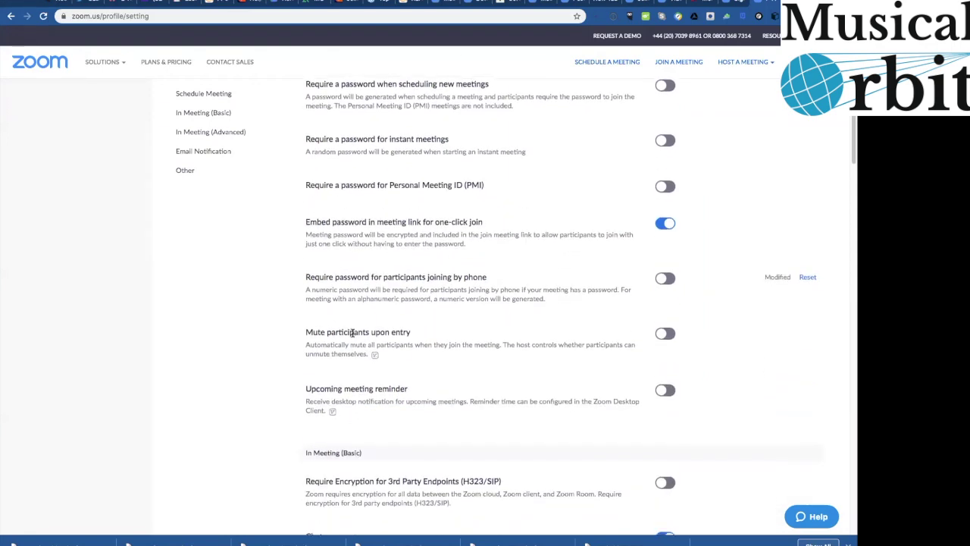
scroll(354, 334, down, 1)
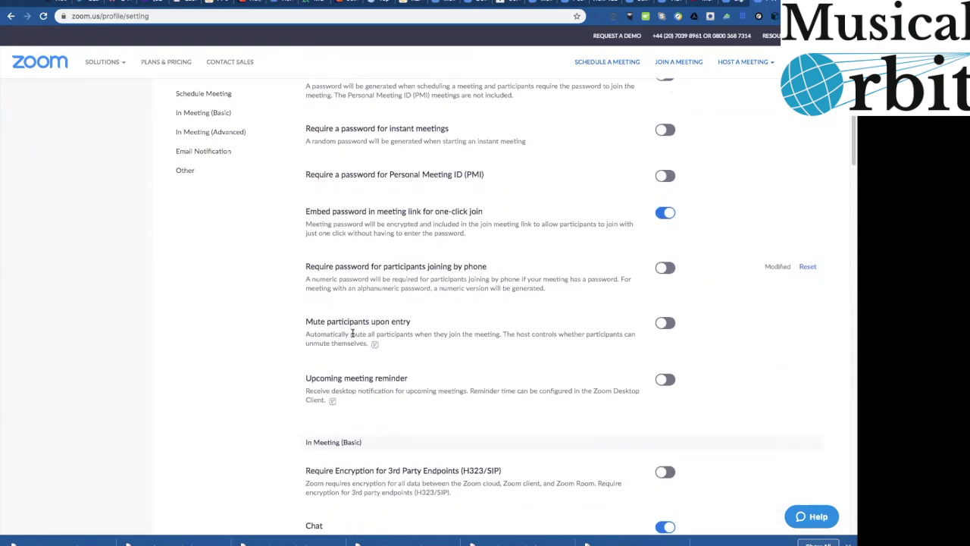
click(663, 325)
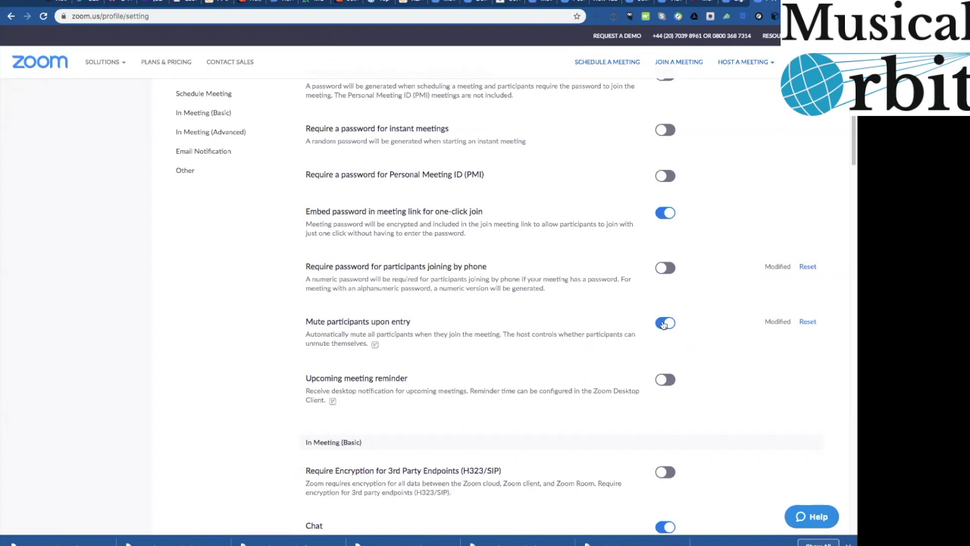
click(663, 325)
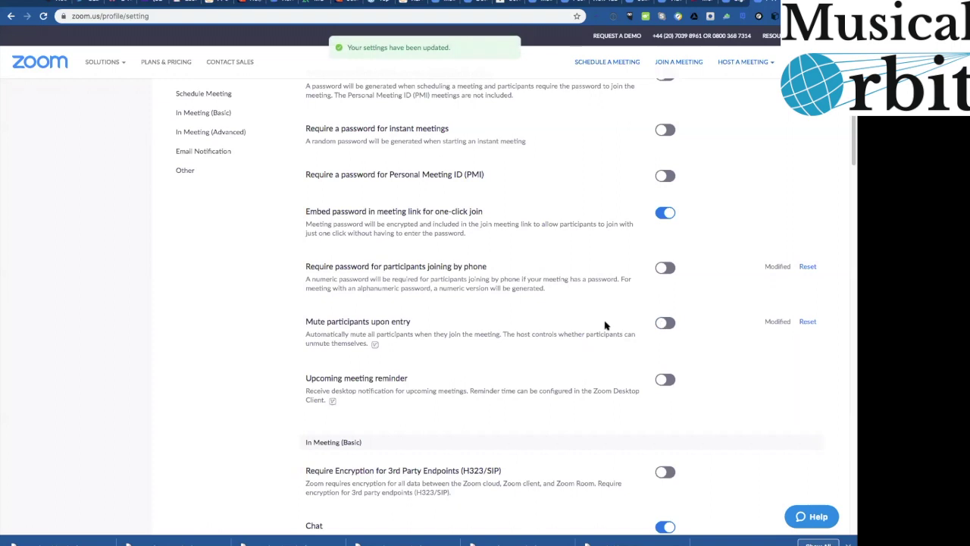
- Turn on the upcoming meeting reminder and turn off private chat between participants
scroll(605, 325, down, 1)
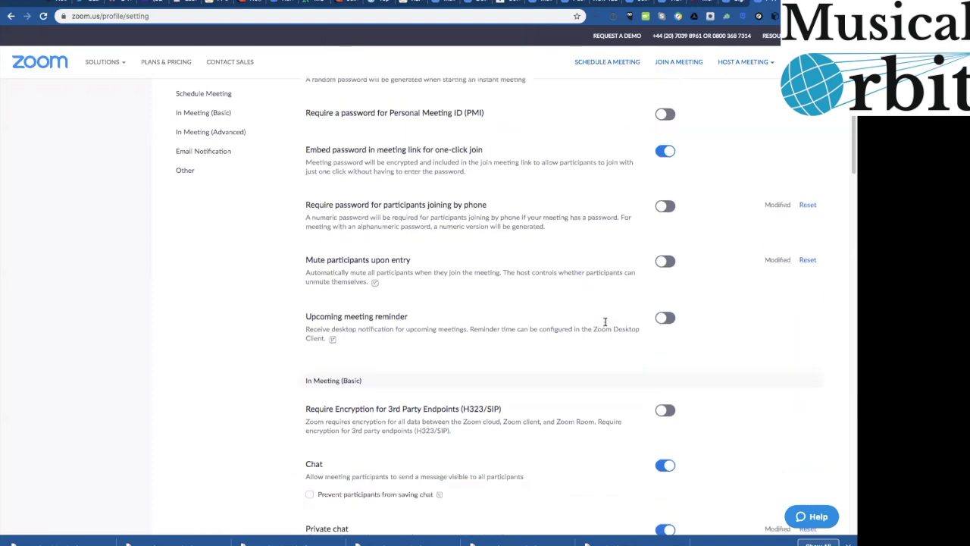
click(664, 320)
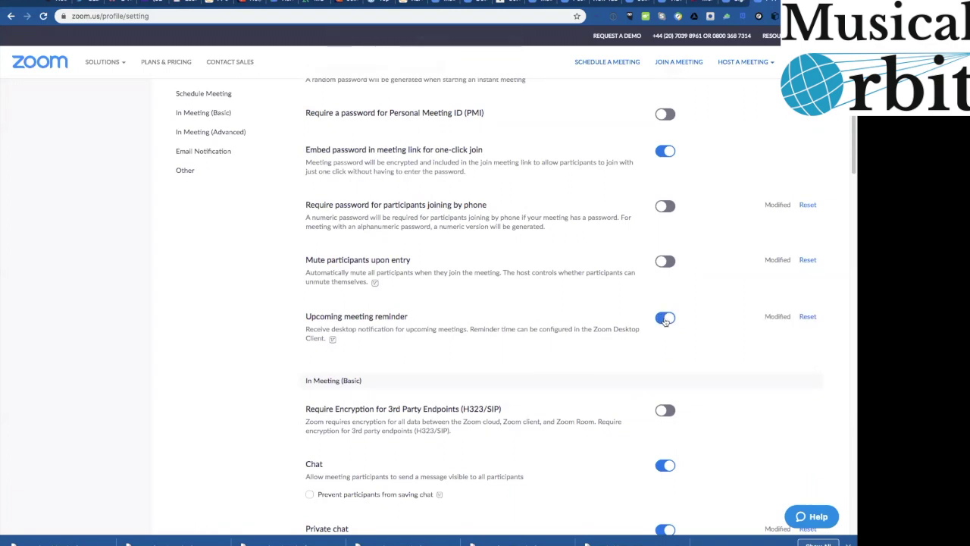
scroll(502, 311, down, 1)
scroll(503, 311, down, 2)
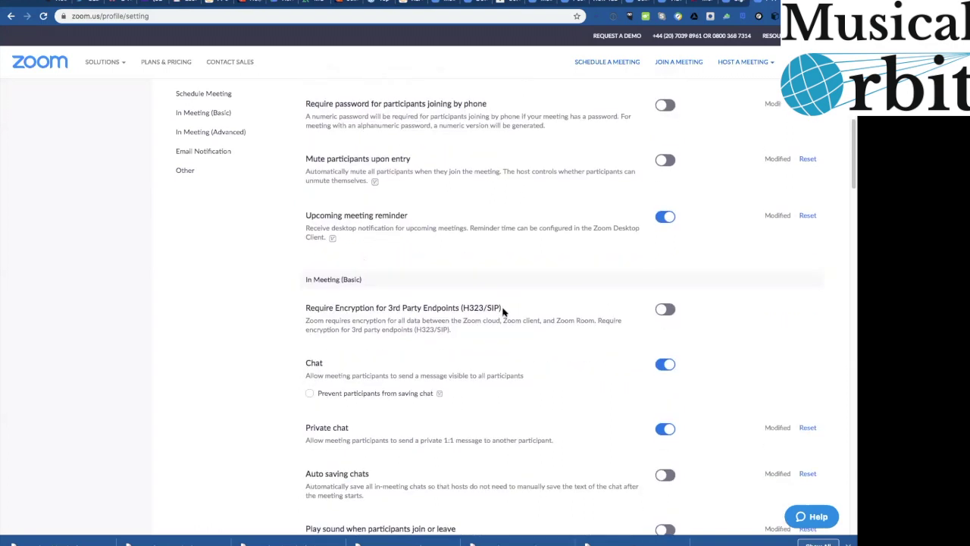
scroll(502, 311, down, 2)
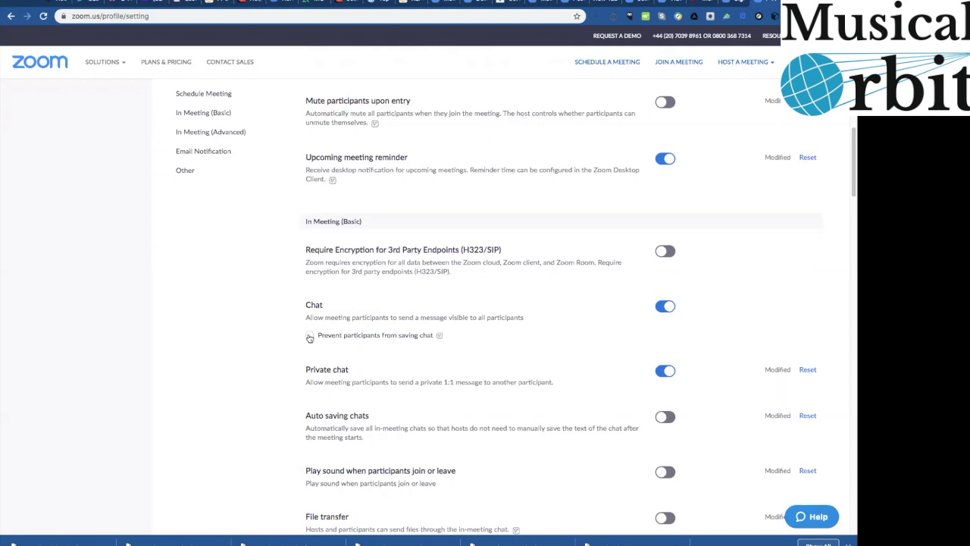
scroll(318, 330, down, 1)
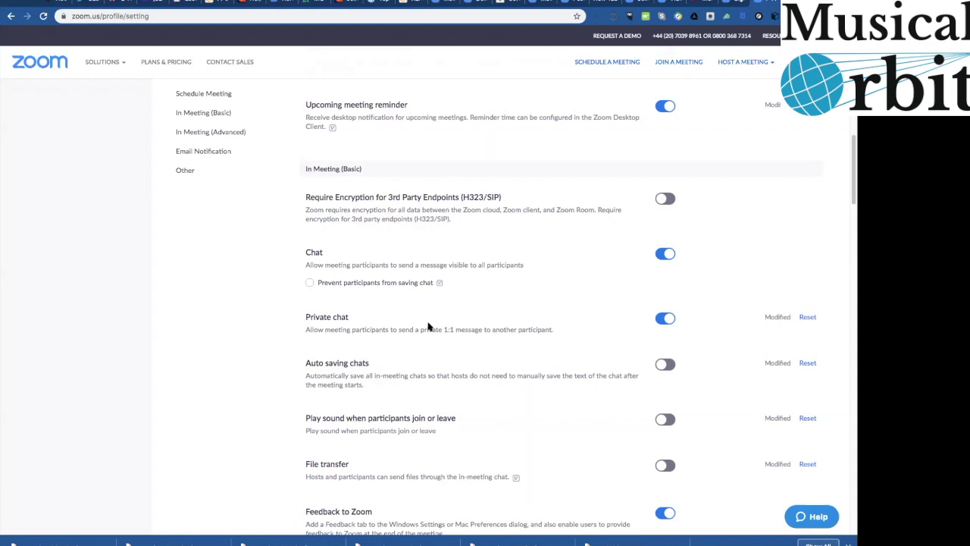
click(663, 319)
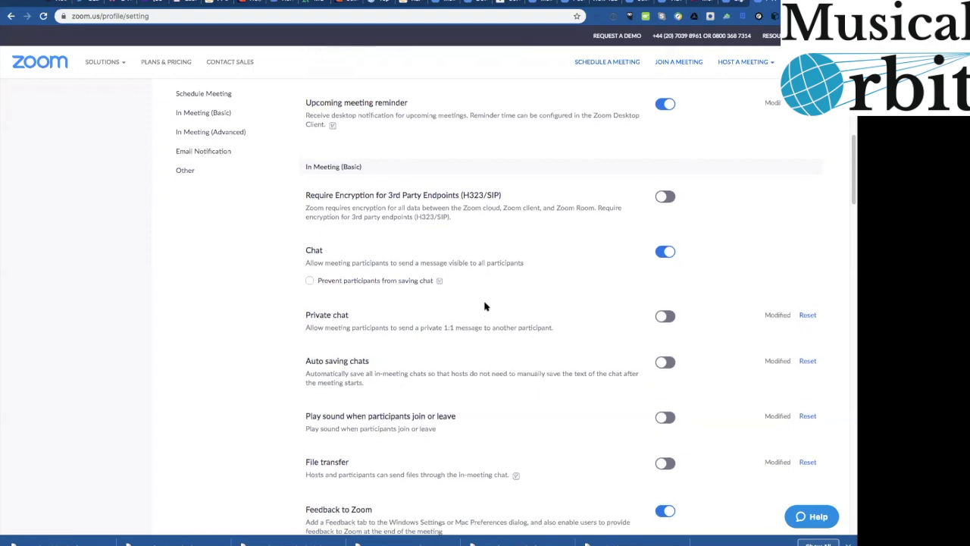
- Turn on automatic saving of in-meeting chats
scroll(485, 306, down, 1)
scroll(485, 303, down, 1)
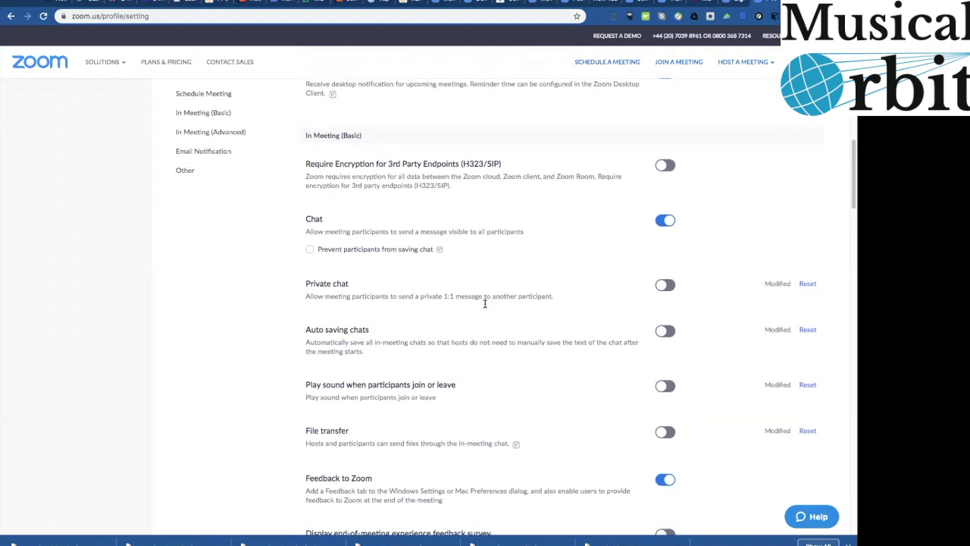
click(664, 331)
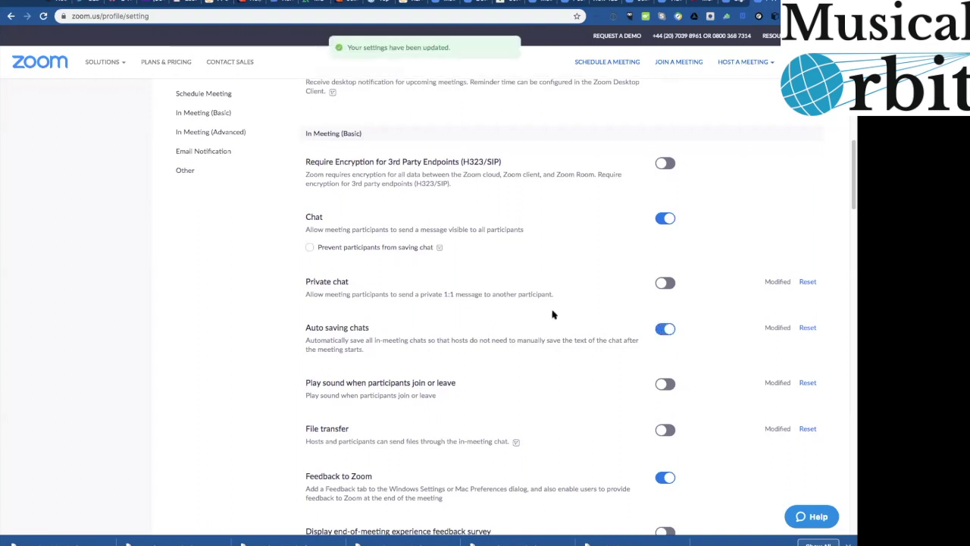
- Enable the participant join or leave sound, heard by host only, save it, and turn on in-meeting file transfer
scroll(554, 314, down, 1)
scroll(553, 313, down, 2)
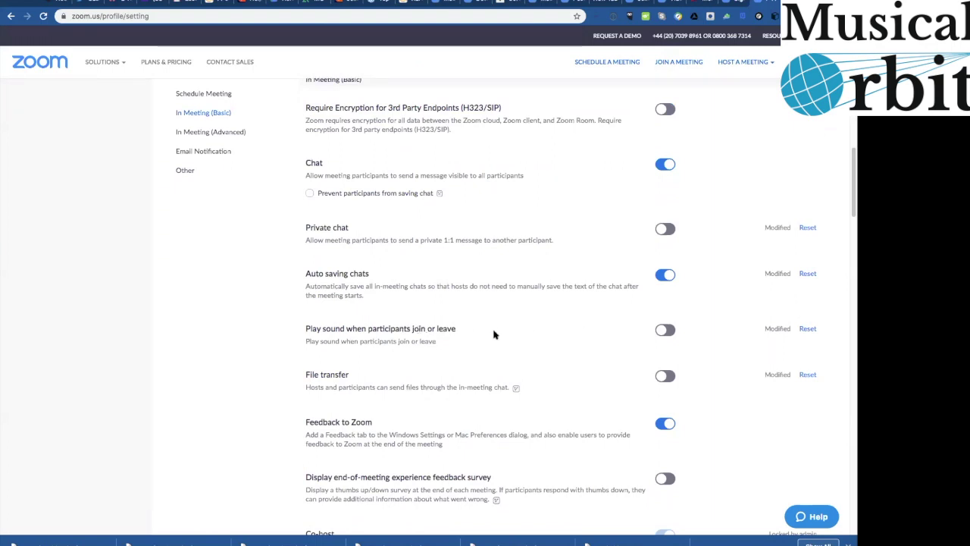
click(664, 331)
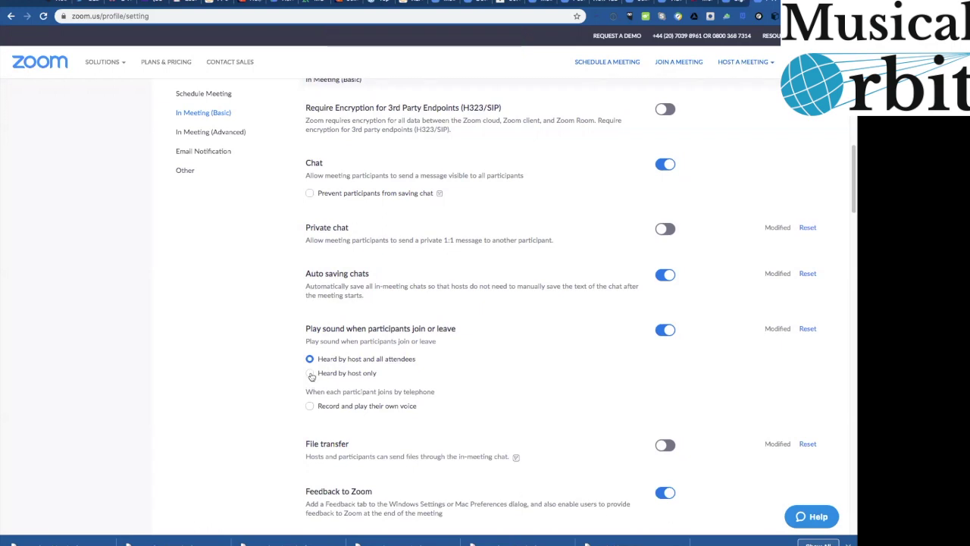
click(310, 374)
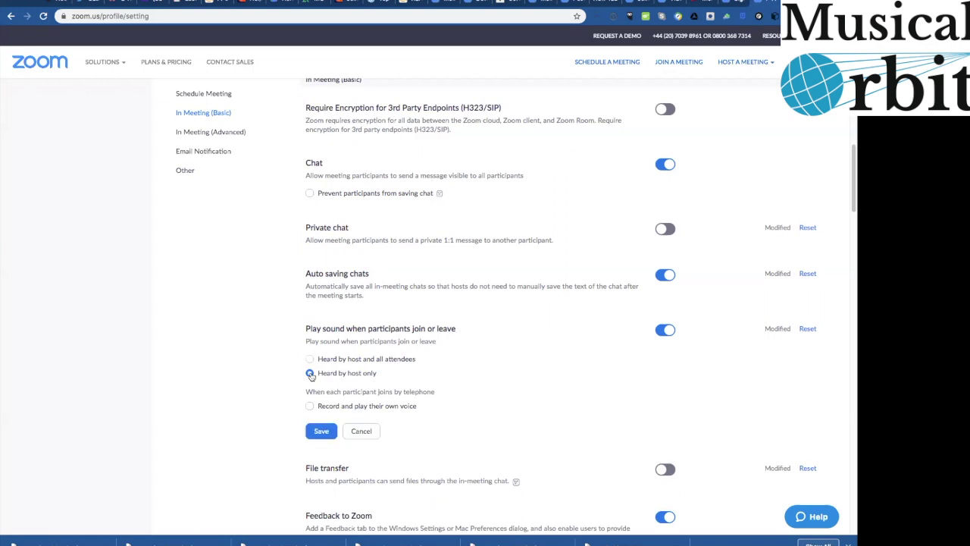
click(319, 433)
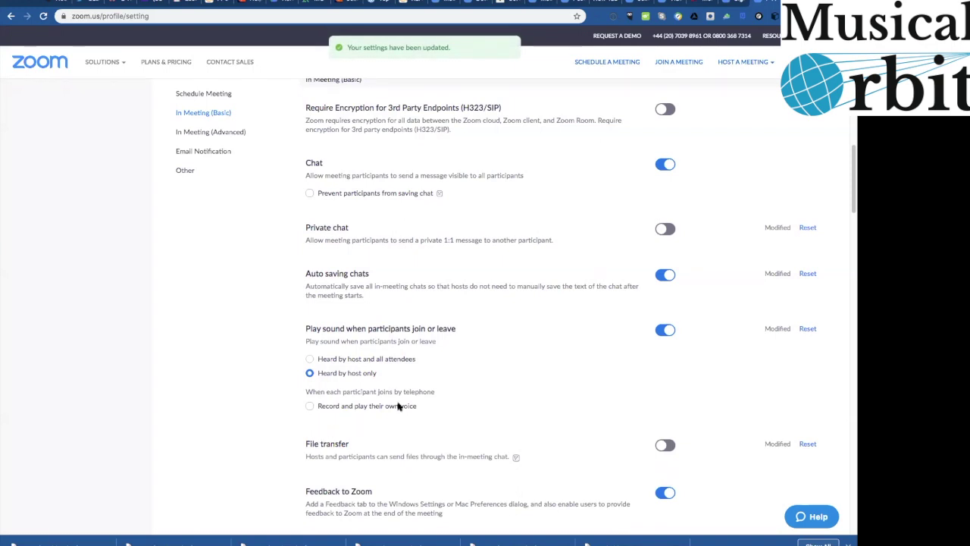
scroll(394, 402, down, 3)
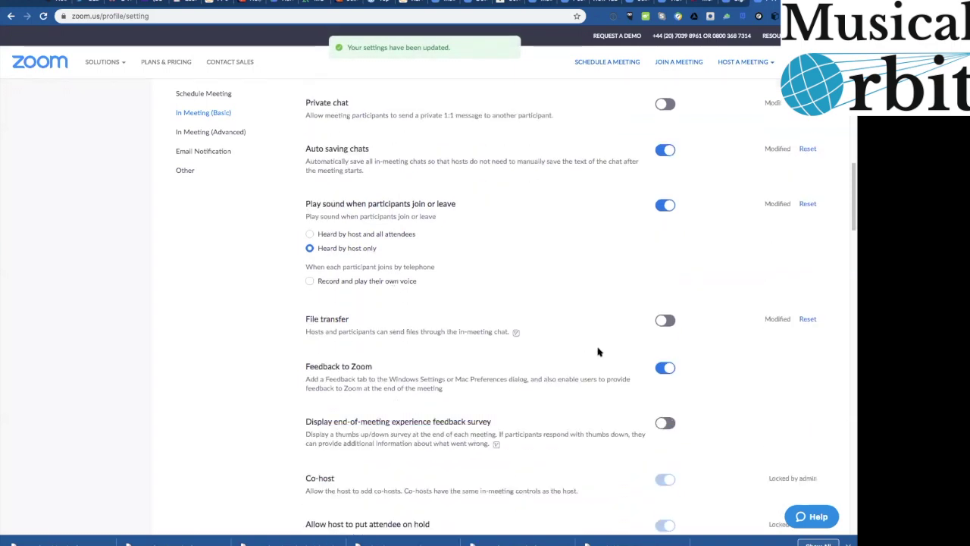
click(664, 321)
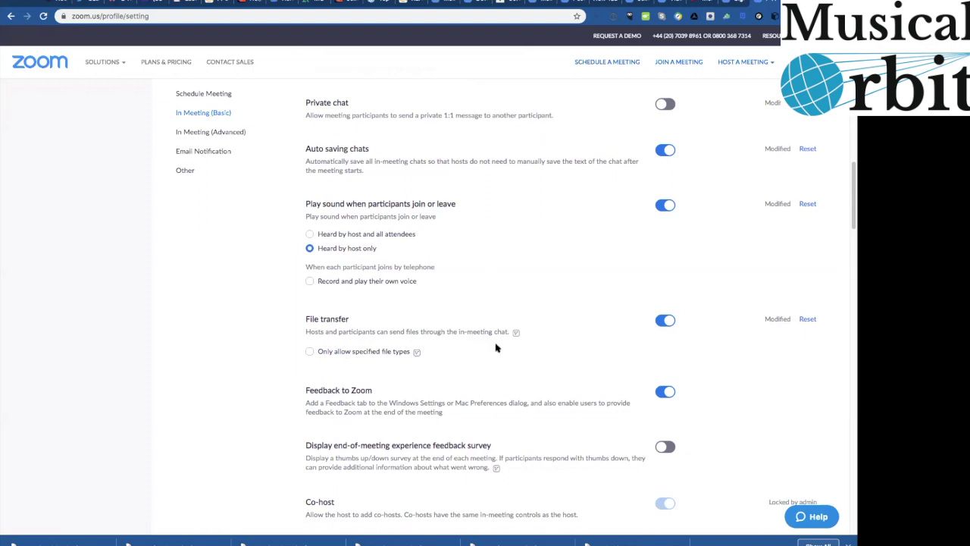
- Turn on auto save of whiteboard content when sharing is stopped and save the setting
scroll(588, 342, down, 3)
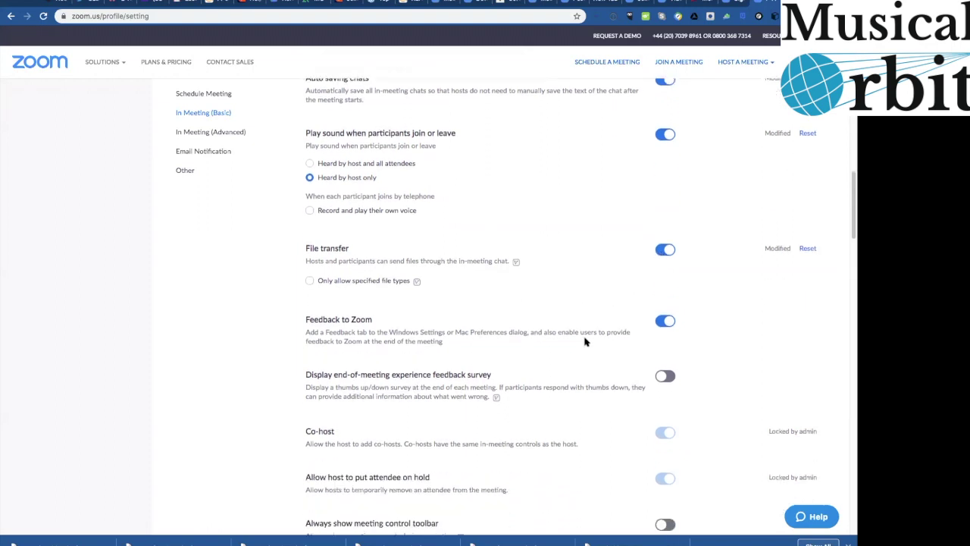
scroll(584, 343, down, 3)
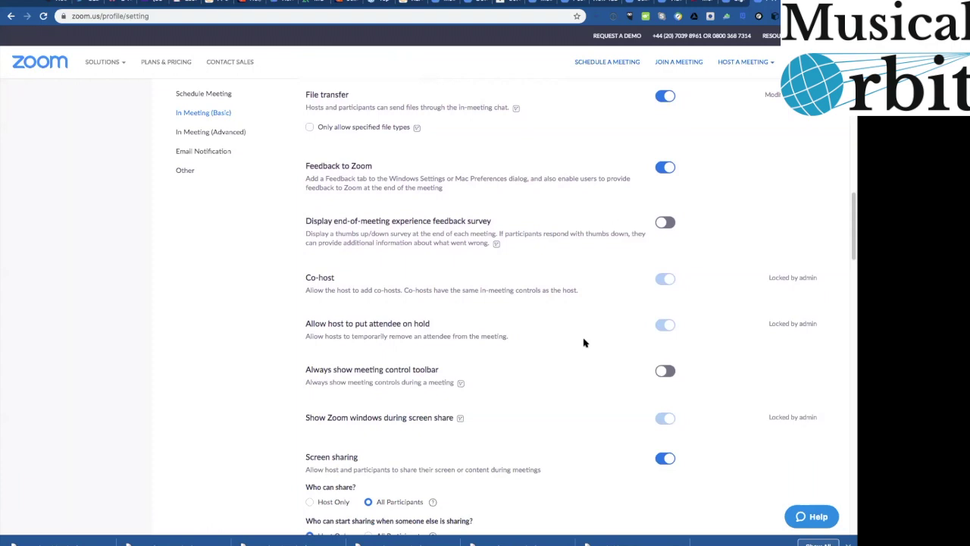
scroll(583, 342, down, 2)
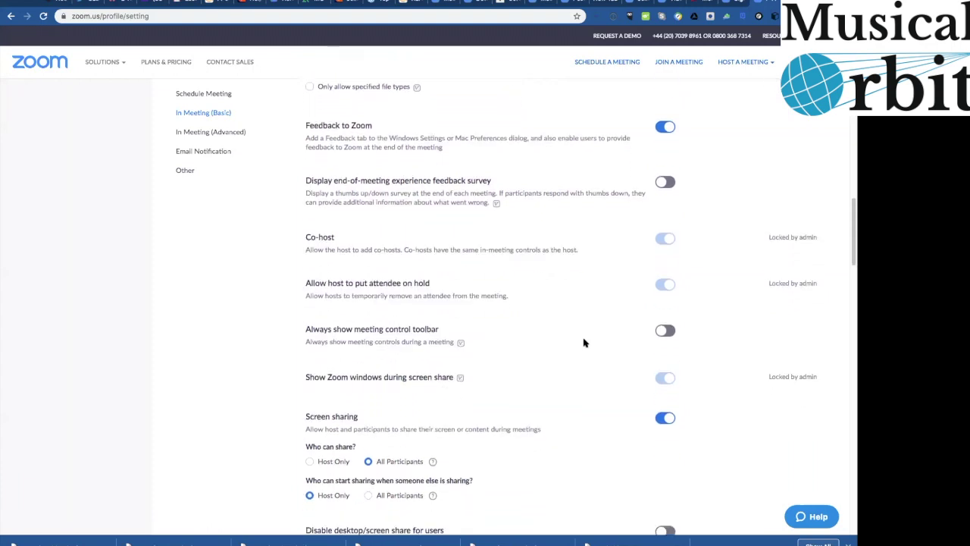
scroll(583, 343, down, 3)
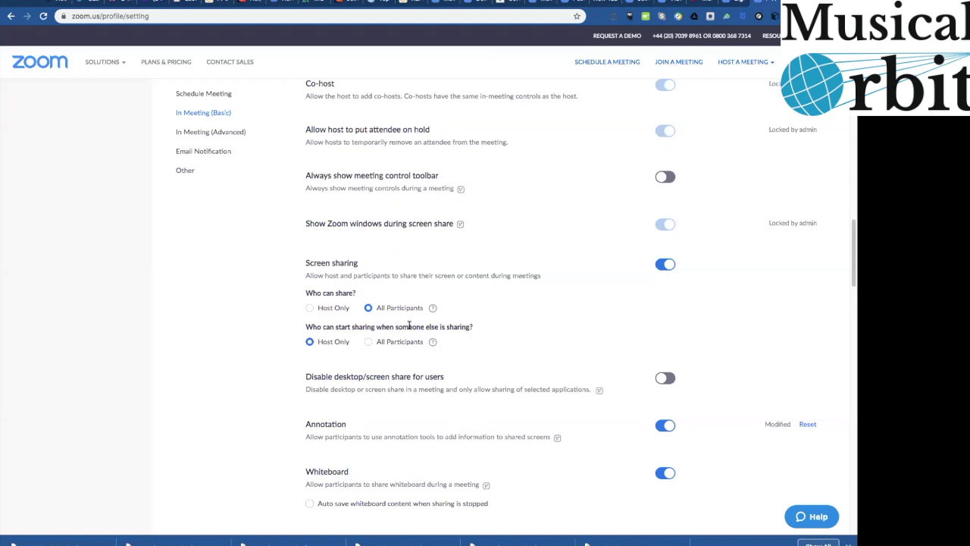
scroll(409, 326, down, 3)
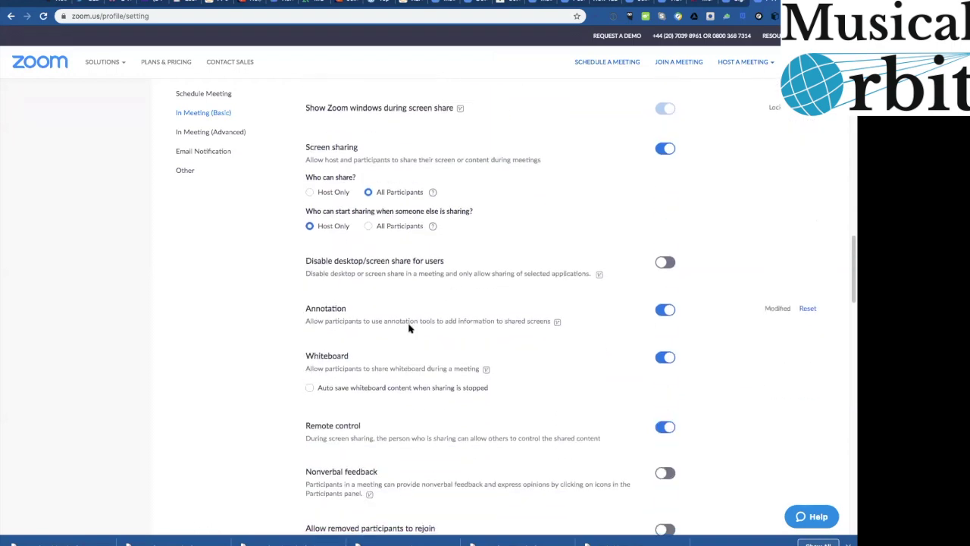
scroll(409, 327, down, 1)
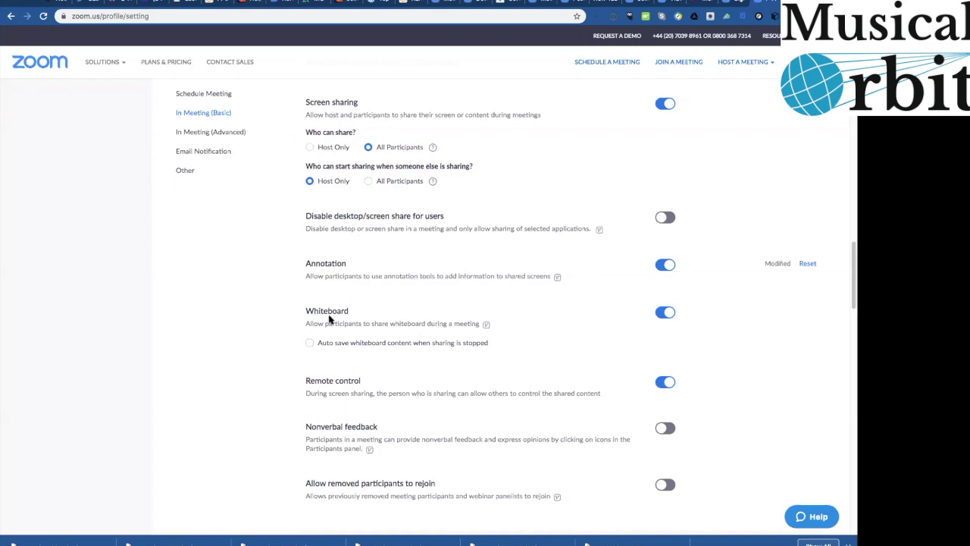
click(309, 343)
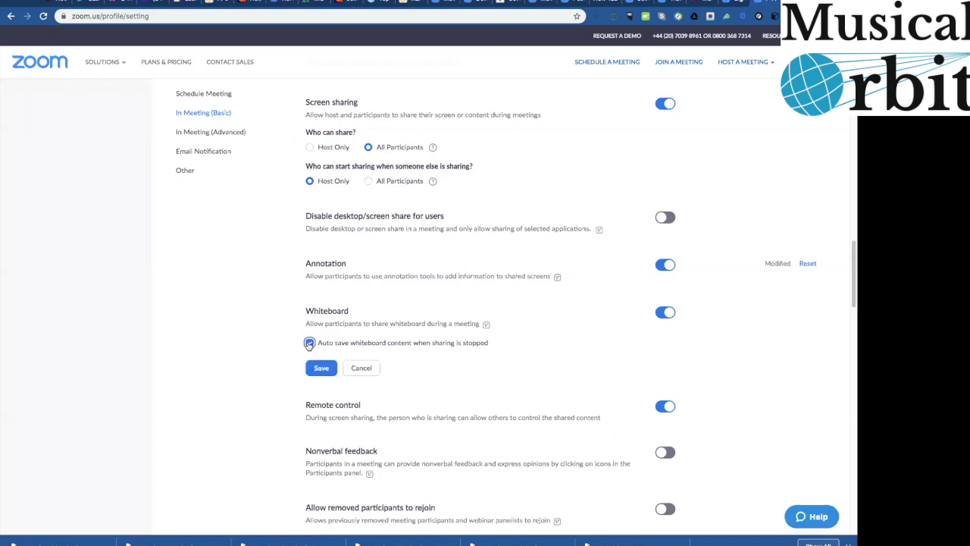
click(322, 367)
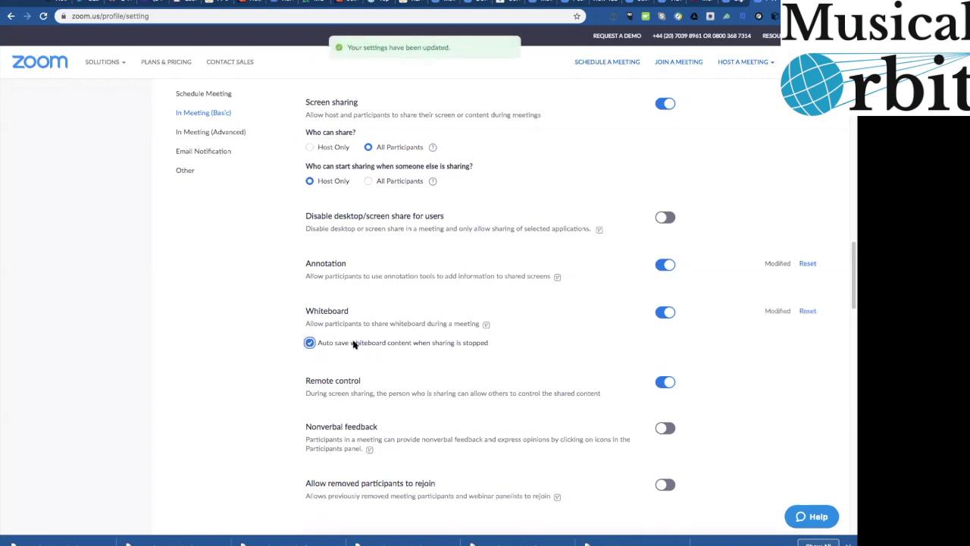
- Examine the remaining In Meeting (Basic), In Meeting (Advanced), Email Notification and Other settings
scroll(354, 342, down, 2)
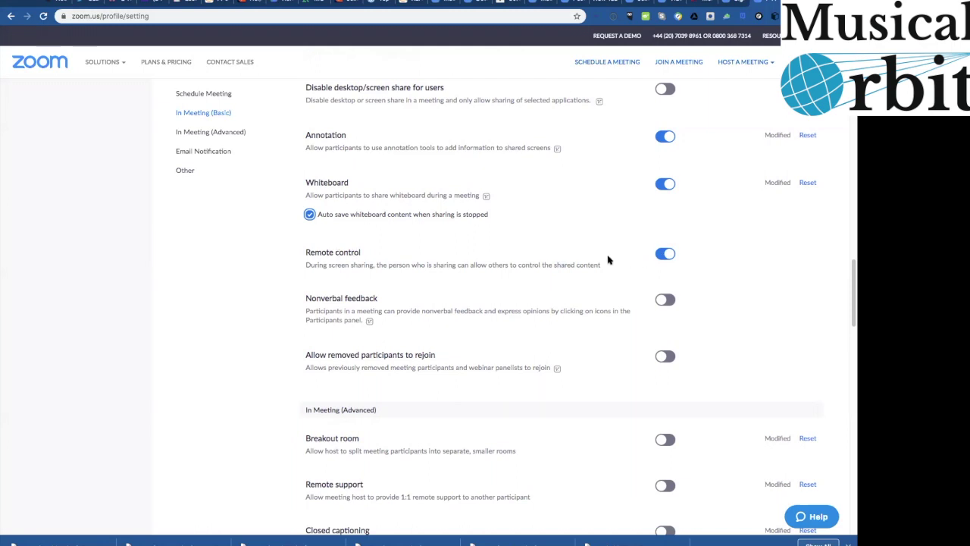
scroll(559, 260, down, 5)
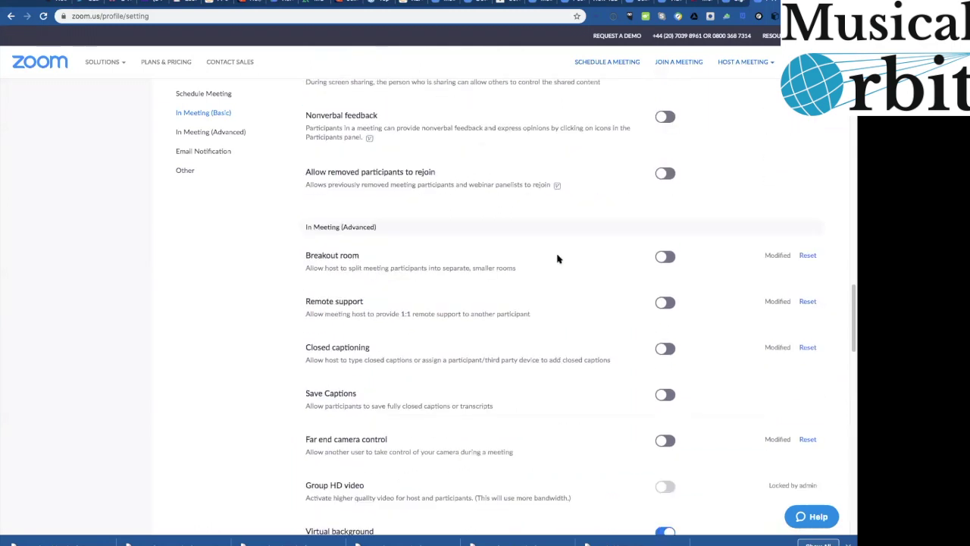
scroll(557, 259, down, 6)
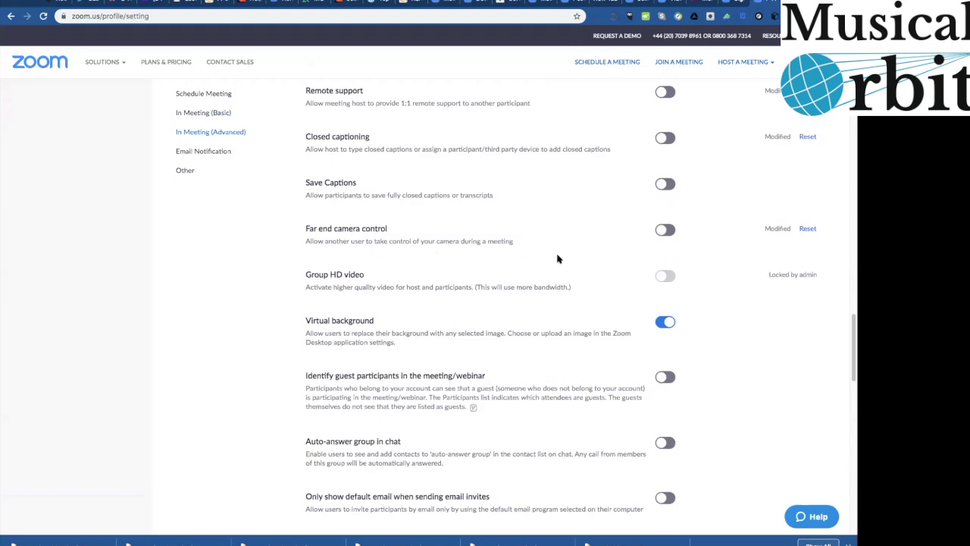
scroll(557, 260, down, 7)
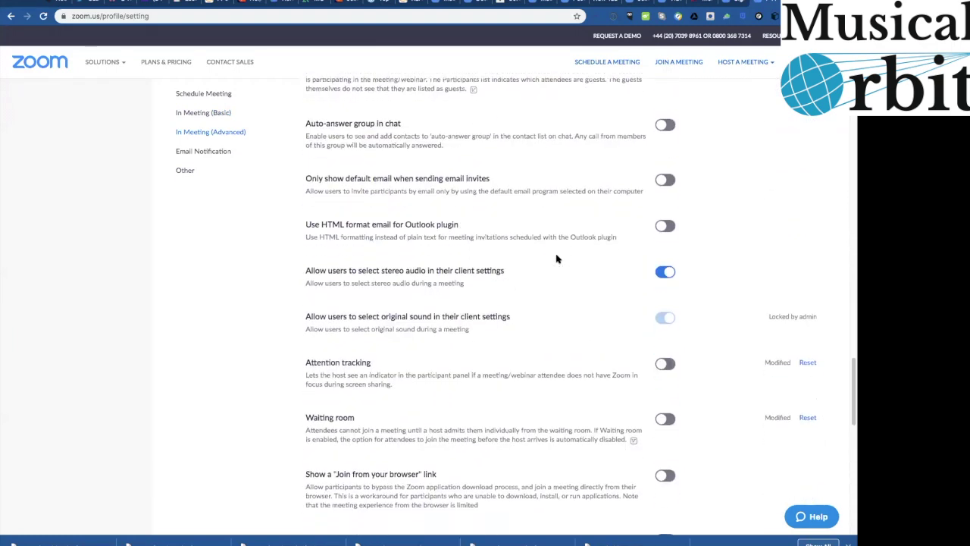
scroll(557, 259, down, 8)
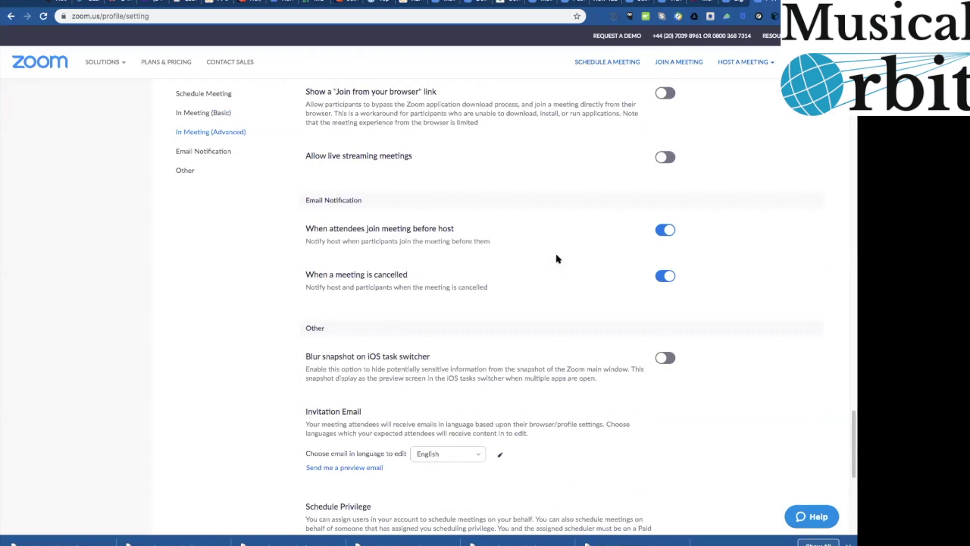
scroll(556, 256, down, 4)
scroll(340, 191, up, 20)
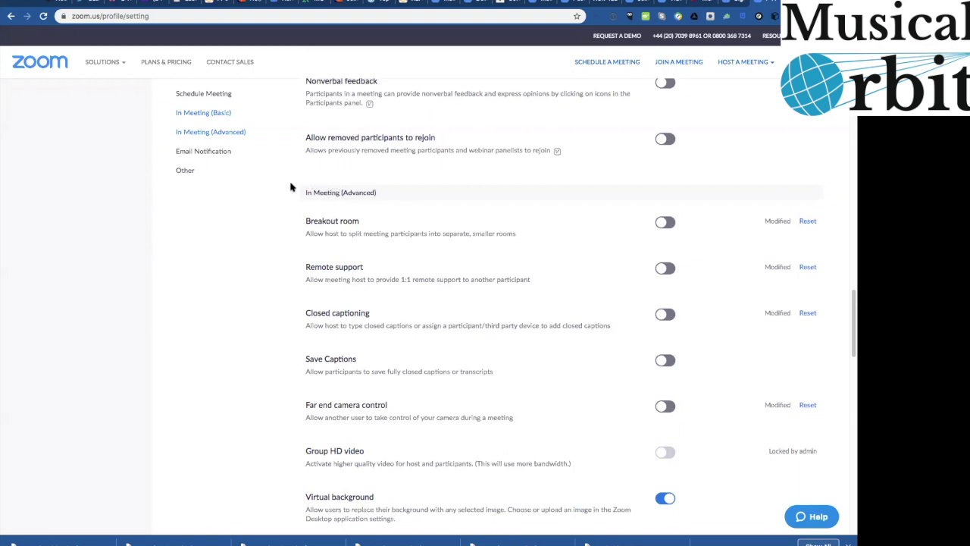
scroll(288, 188, up, 20)
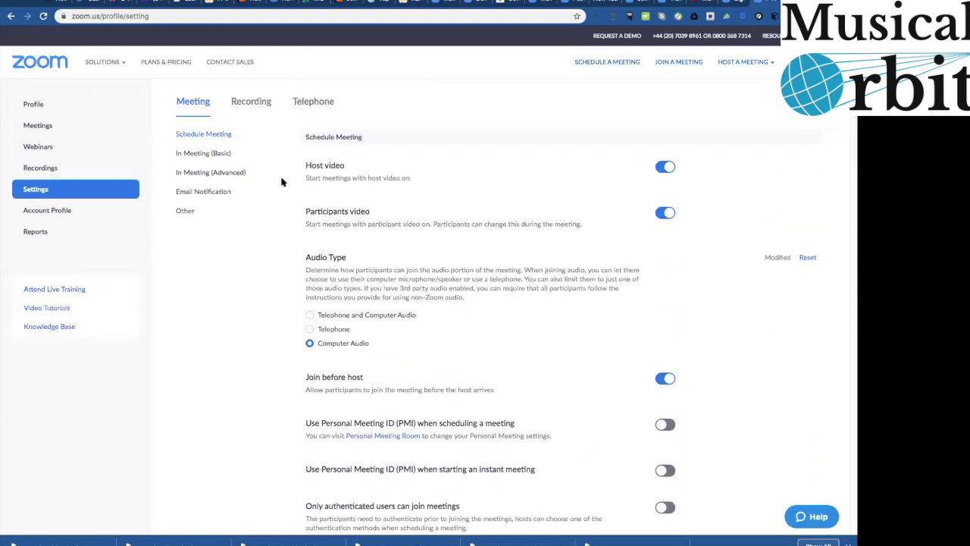
- Start scheduling a new meeting with a lesson topic naming the two participants and the description "Grade 8 scales"
click(37, 129)
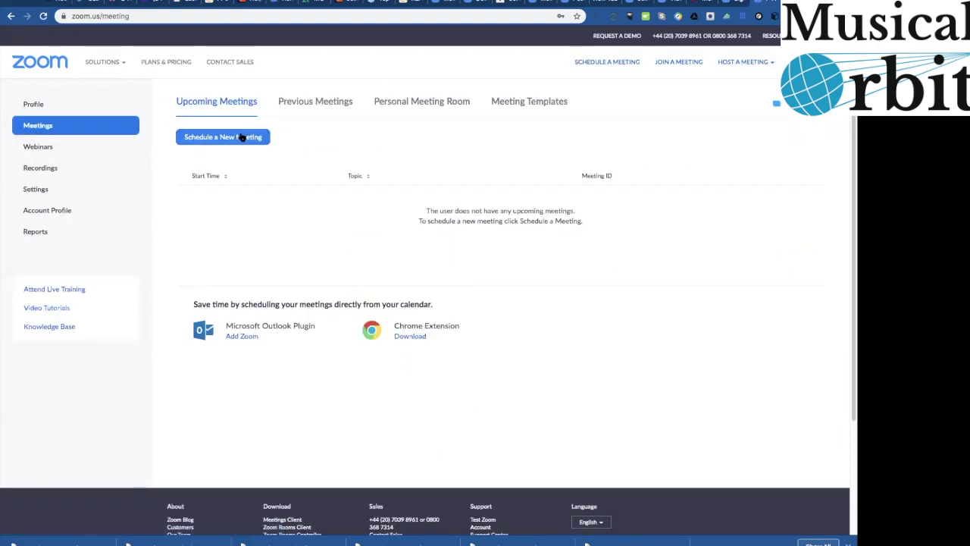
click(241, 138)
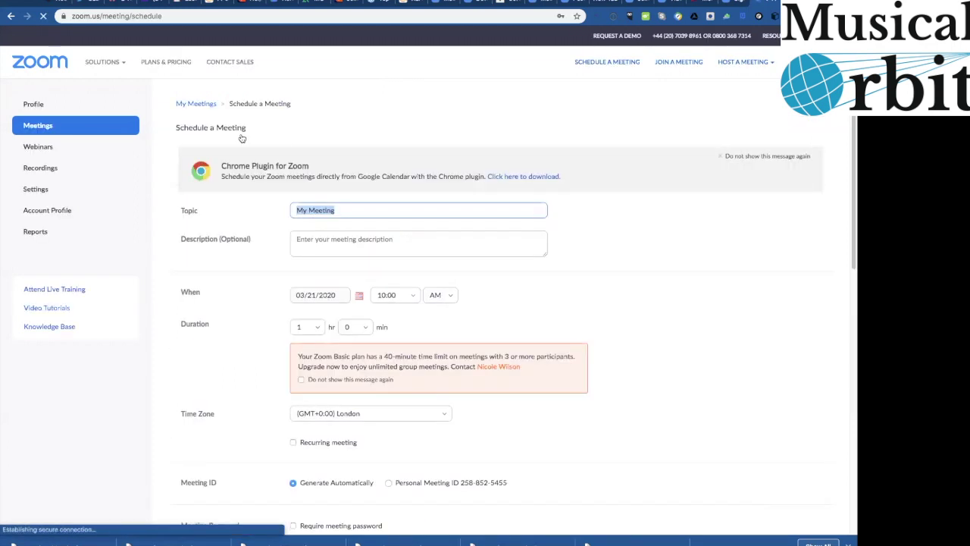
text(Bob)
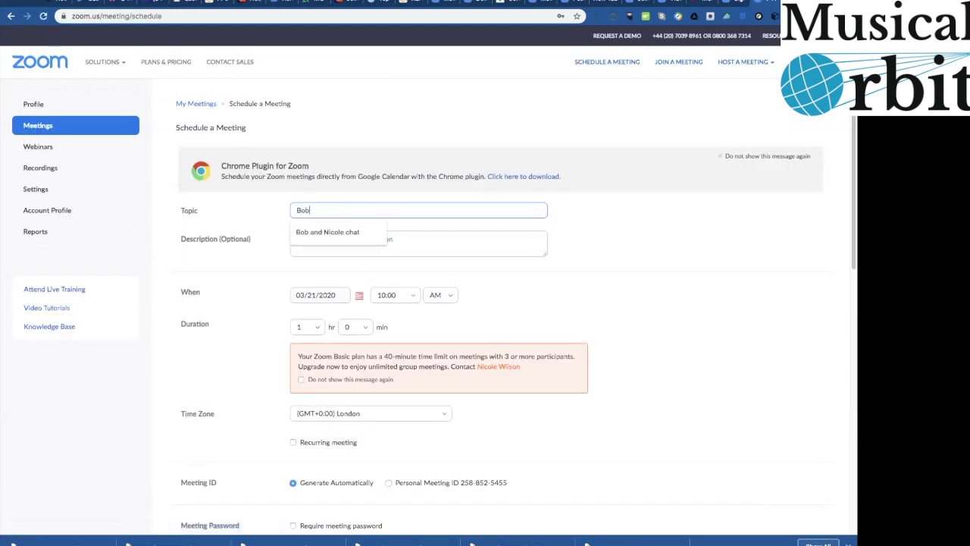
text('s lesson with)
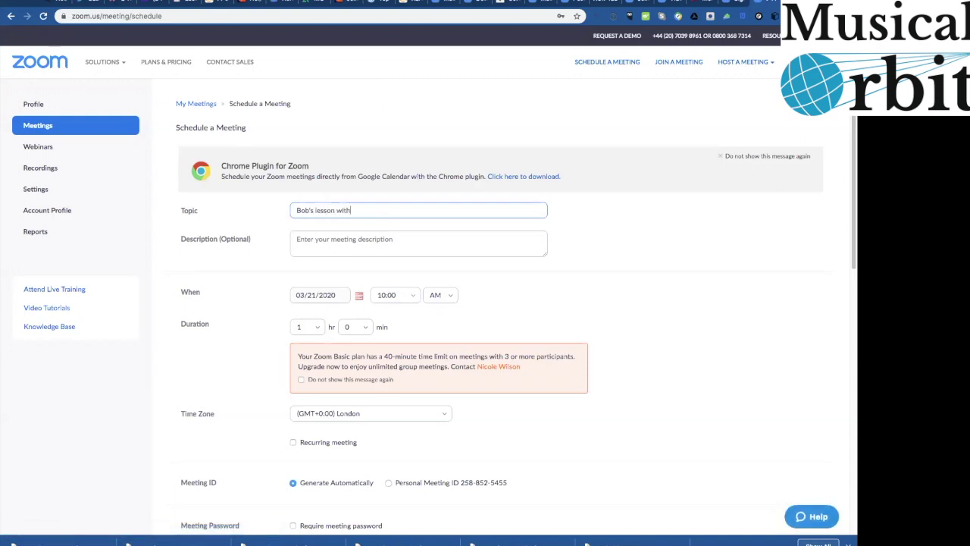
text( Terry)
click(343, 242)
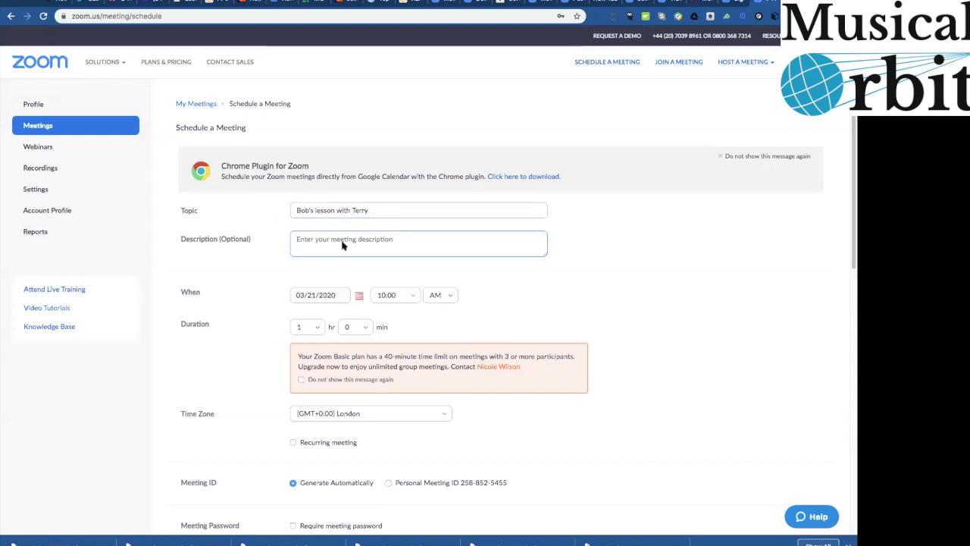
text(Grade 8 scales)
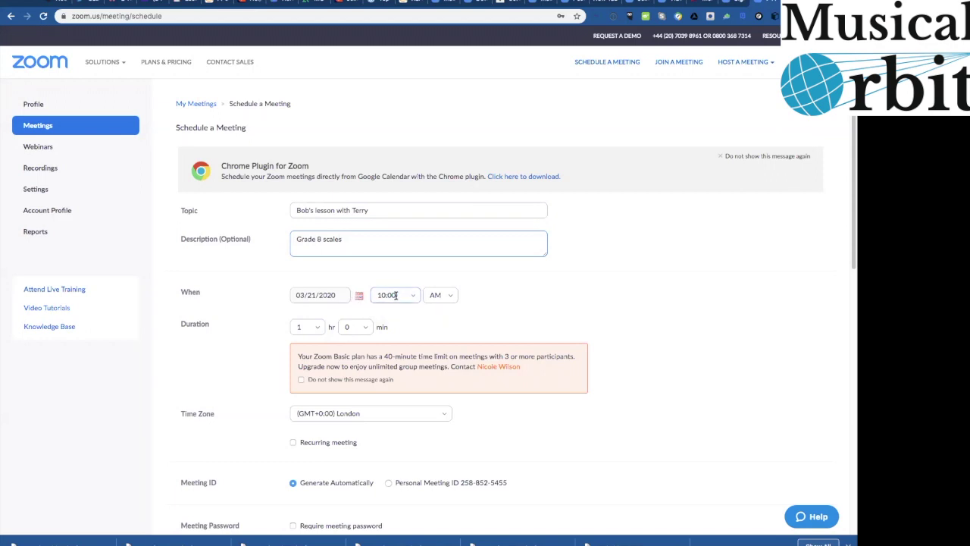
- Make the meeting recurring, with the recurrence set to No Fixed Time
scroll(394, 295, down, 3)
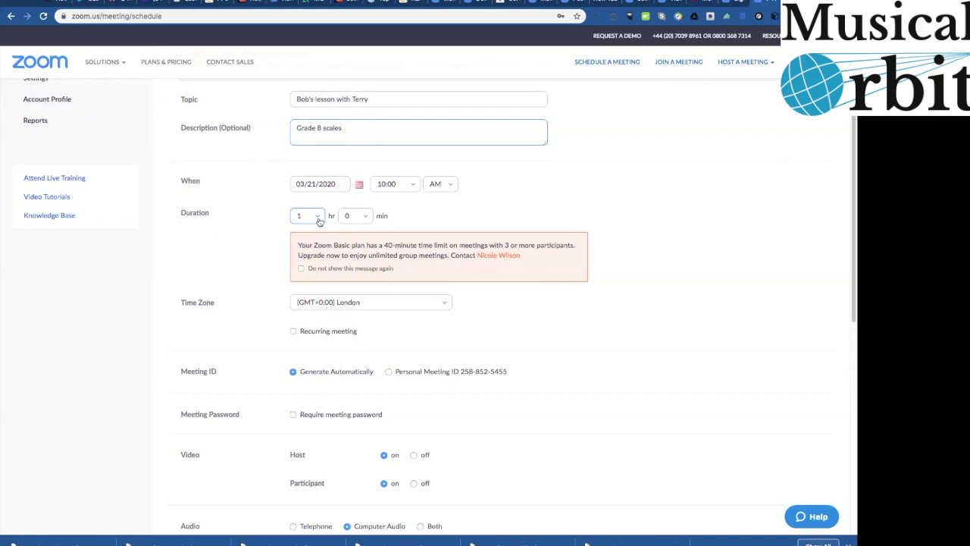
scroll(319, 220, down, 3)
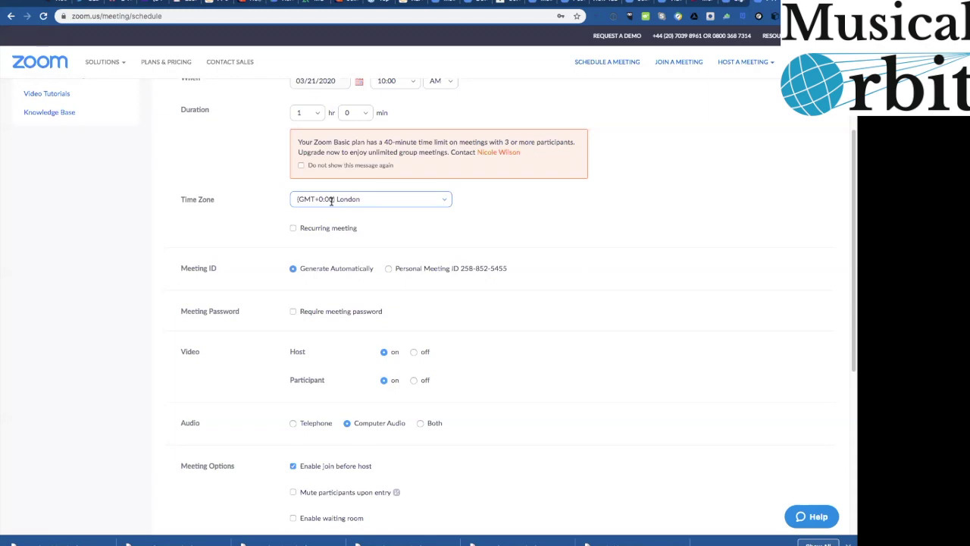
click(293, 228)
click(393, 253)
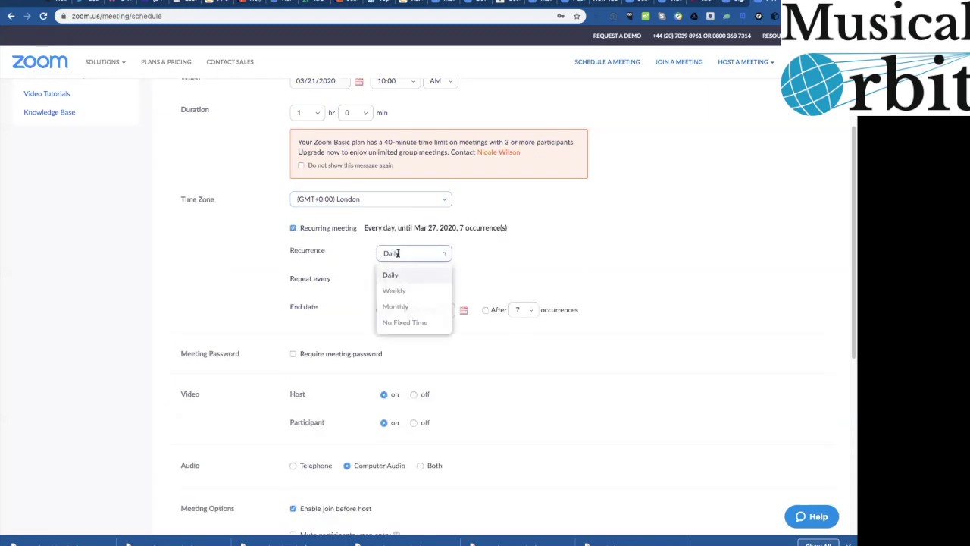
click(401, 325)
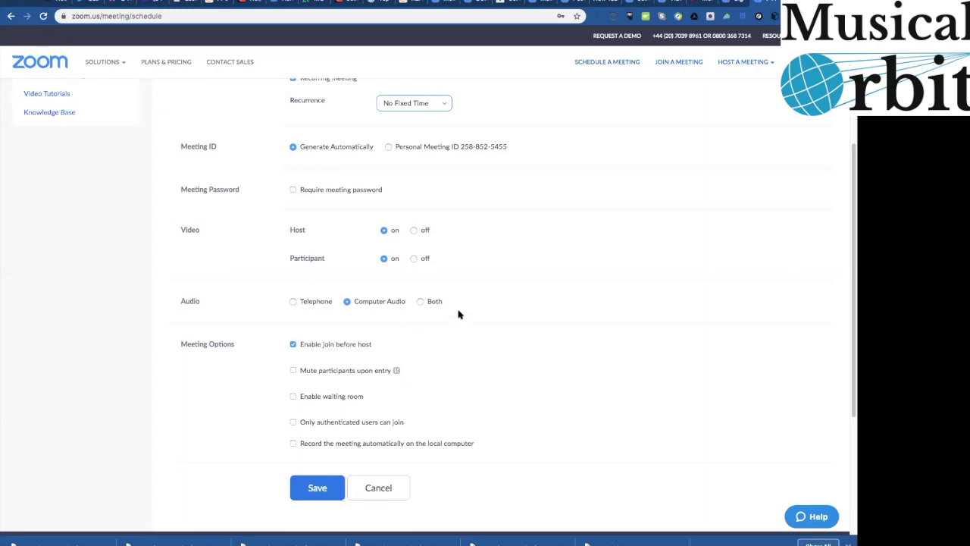
- Set the meeting's recurrence to Weekly and add Monday to the days it occurs on
scroll(458, 315, up, 3)
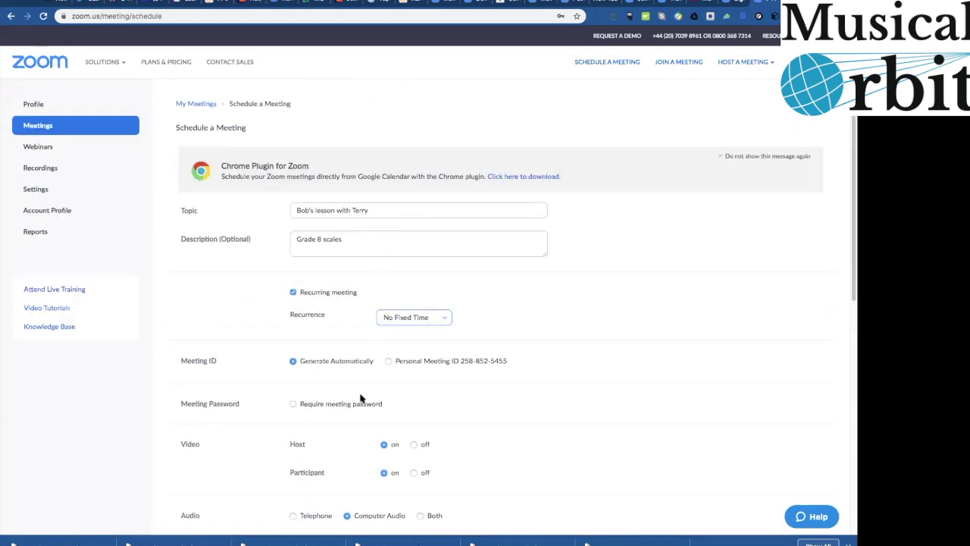
scroll(471, 364, down, 2)
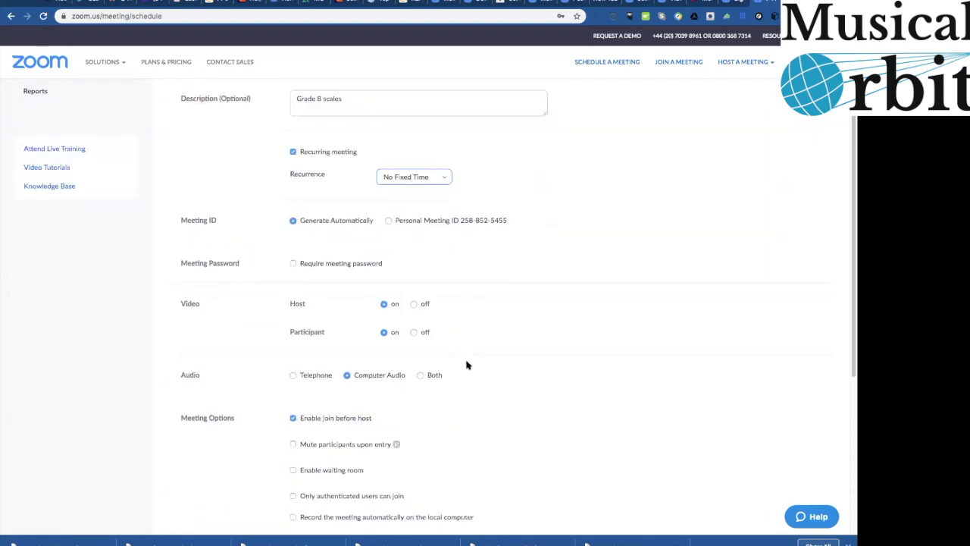
scroll(466, 364, up, 1)
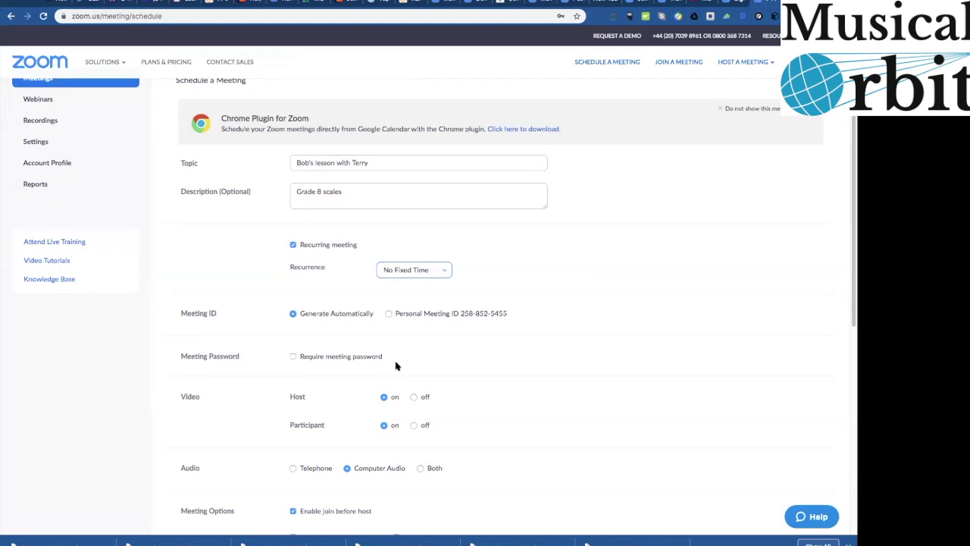
scroll(395, 366, down, 2)
scroll(395, 364, up, 2)
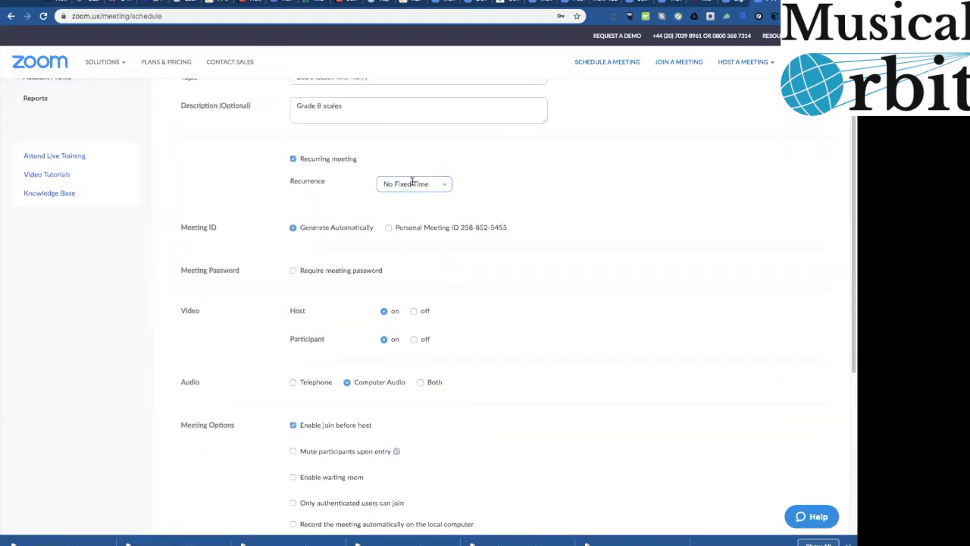
click(413, 183)
click(402, 221)
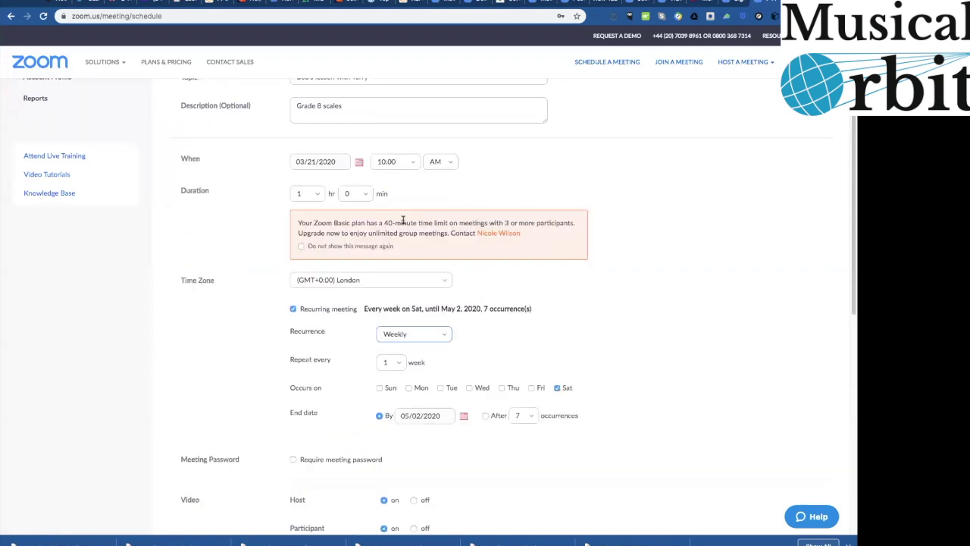
click(409, 389)
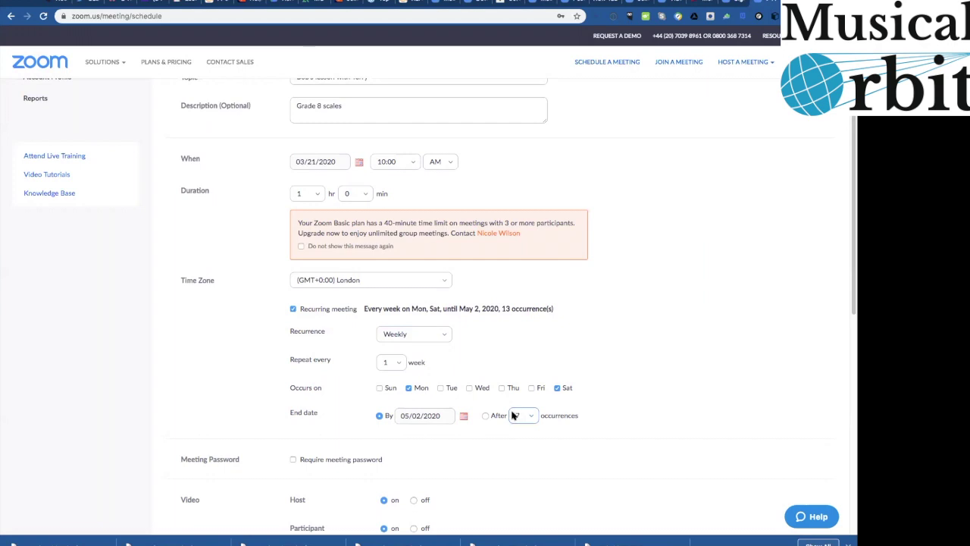
- Review the new meeting's end date, password, video, audio and meeting options
scroll(515, 416, down, 3)
scroll(512, 416, down, 1)
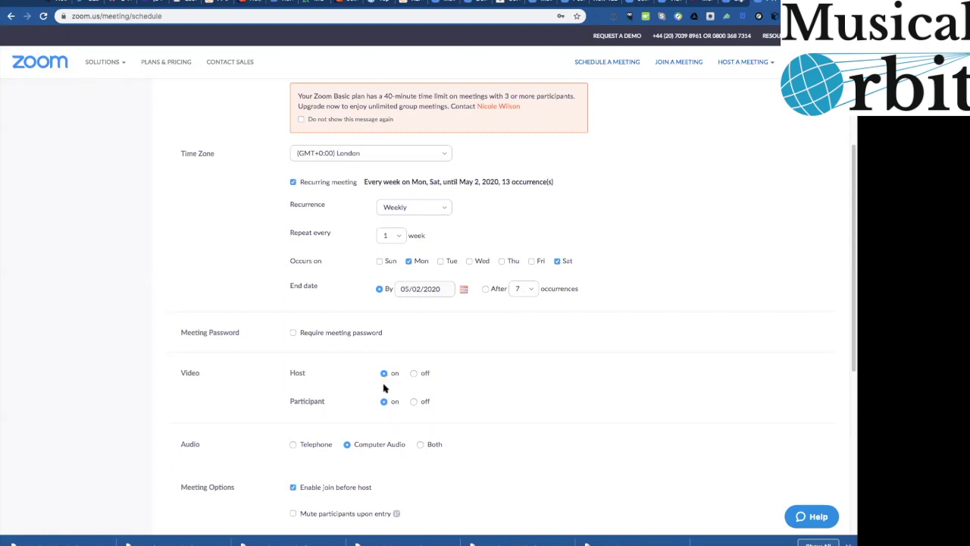
scroll(384, 386, down, 2)
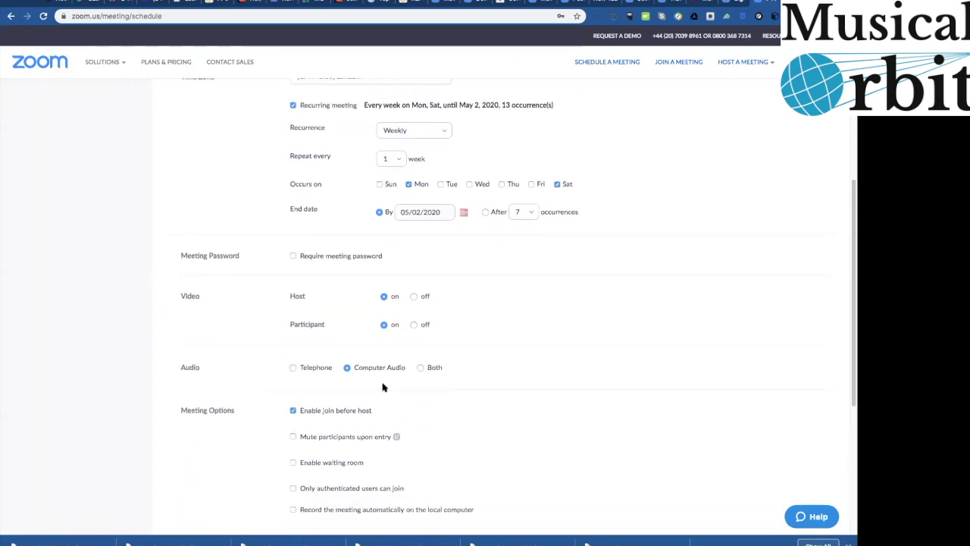
scroll(382, 387, down, 1)
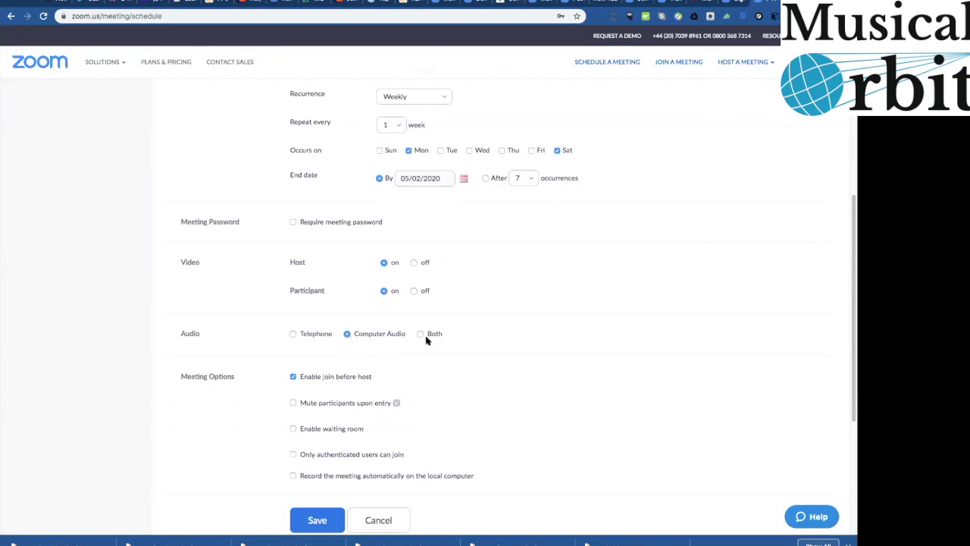
scroll(424, 340, down, 2)
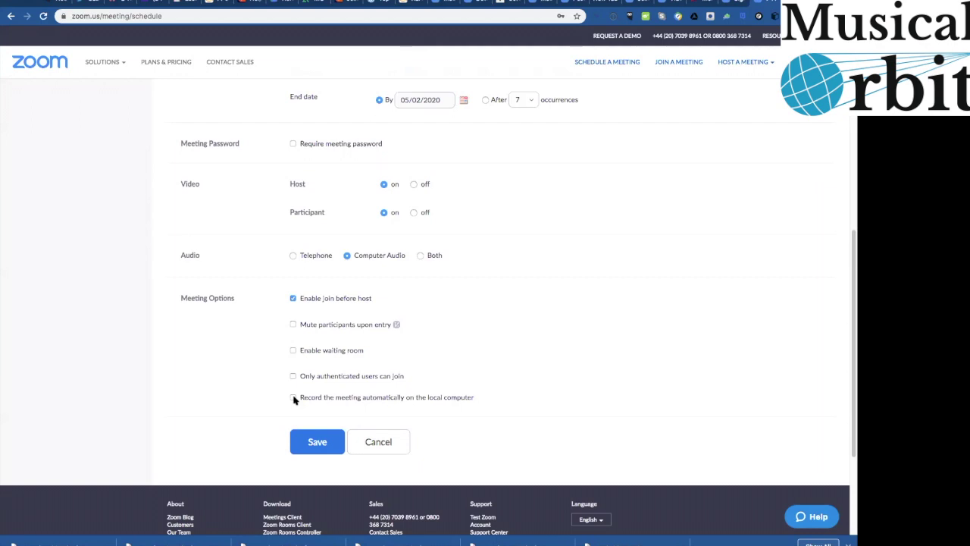
- Enable automatic recording of the meeting on the local computer and save the scheduled meeting
click(293, 397)
click(323, 444)
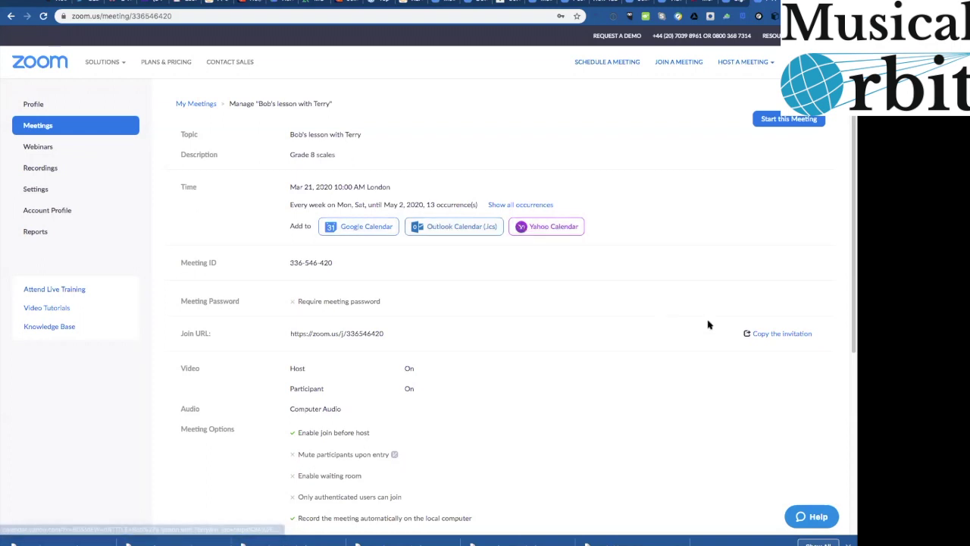
- Copy the full meeting invitation text to the clipboard and close the invitation dialog
click(763, 337)
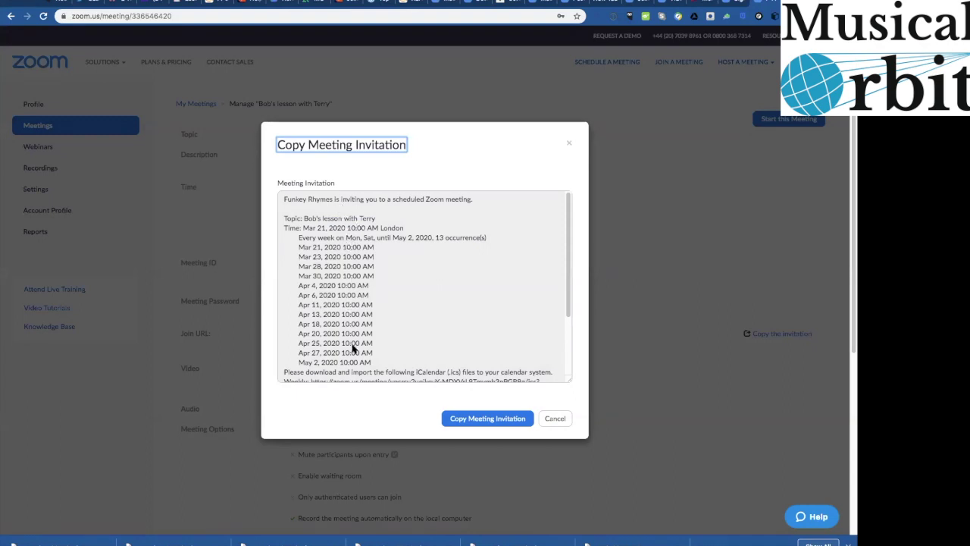
click(474, 422)
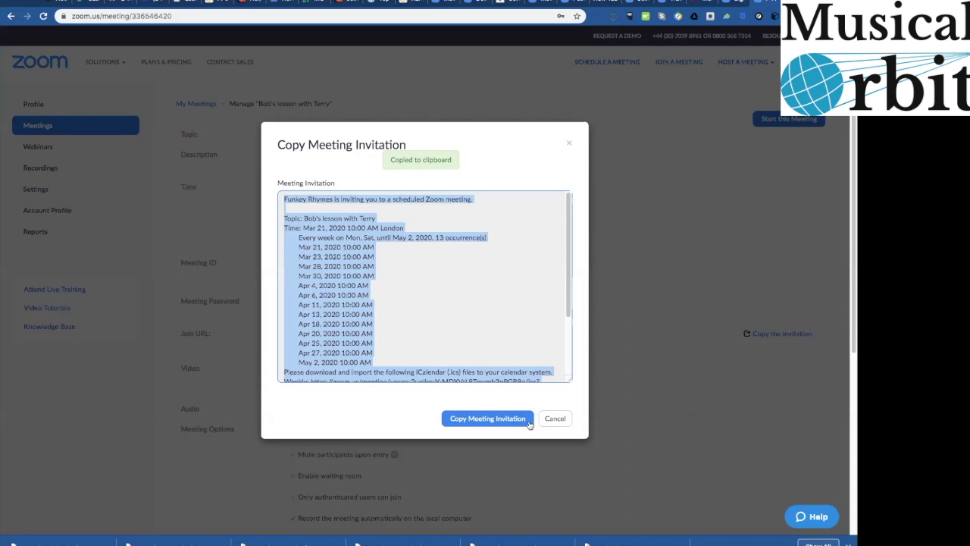
click(553, 419)
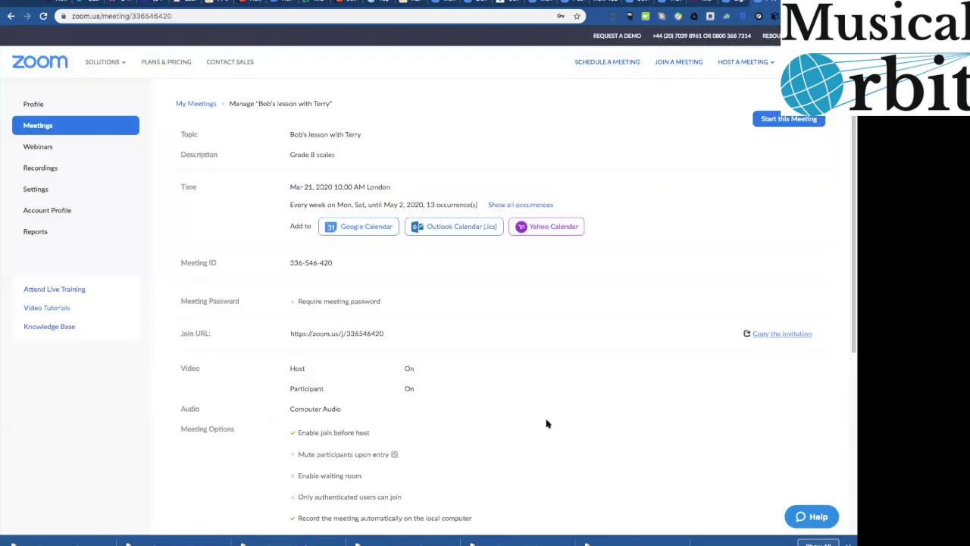
- Export the recurring lesson as an Outlook Calendar (.ics) entry and look over the meeting's details
click(455, 227)
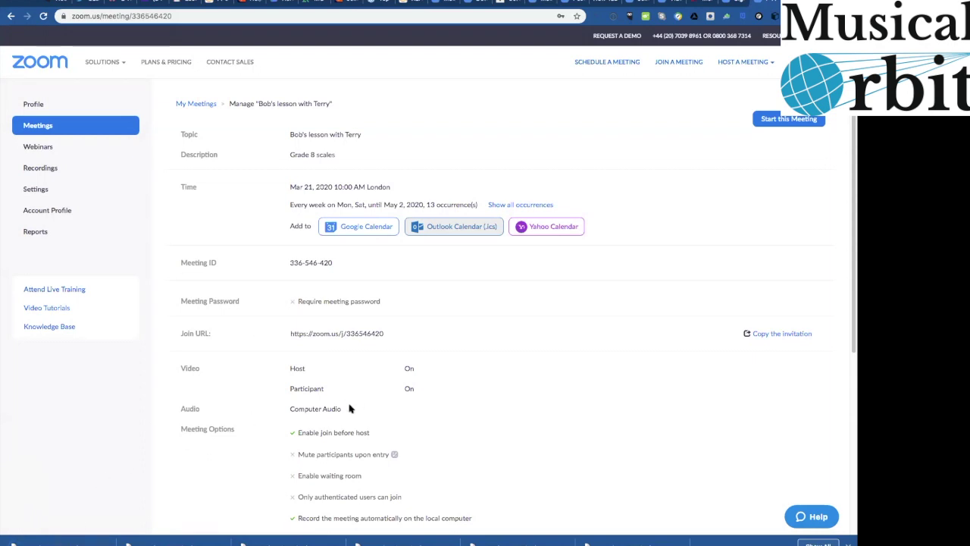
scroll(350, 409, down, 2)
scroll(350, 410, up, 2)
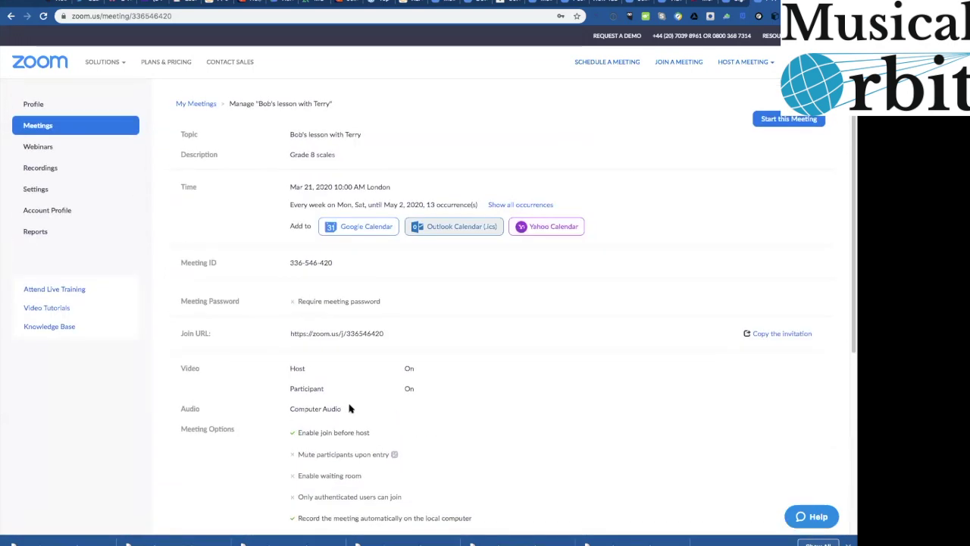